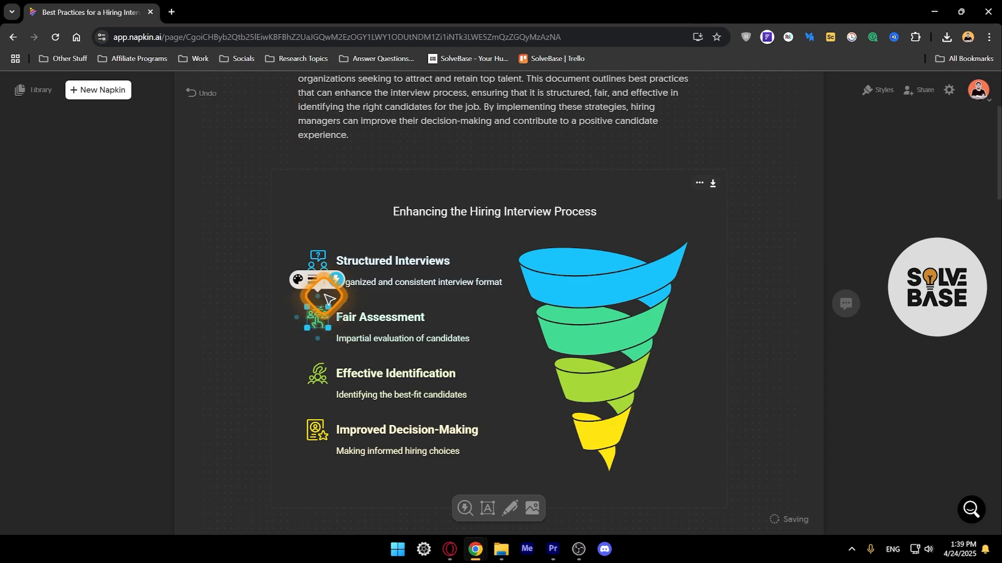
Replace the Fair Assessment icon with a suggested alternative and adjust its line thickness
left_click(335, 281)
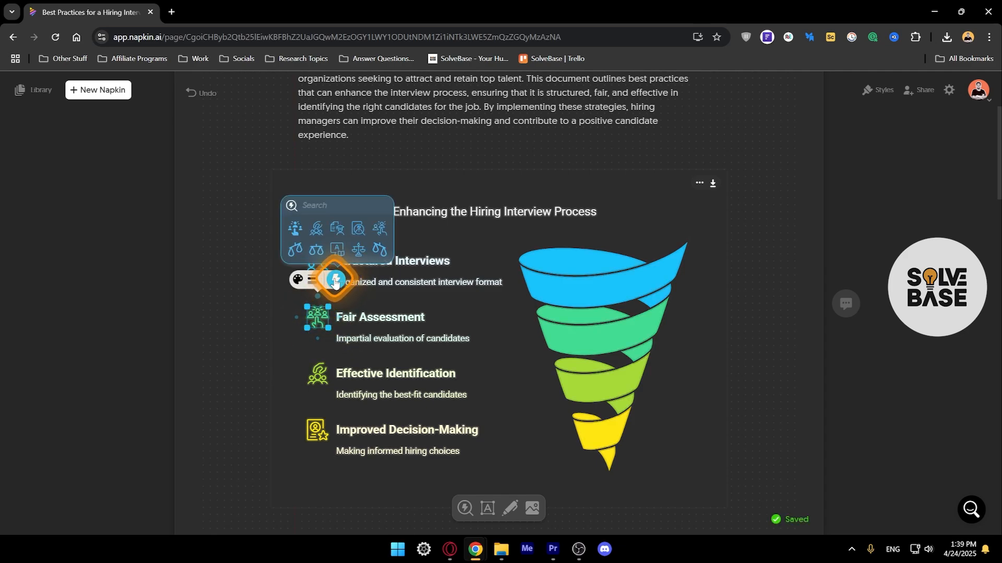
left_click(313, 250)
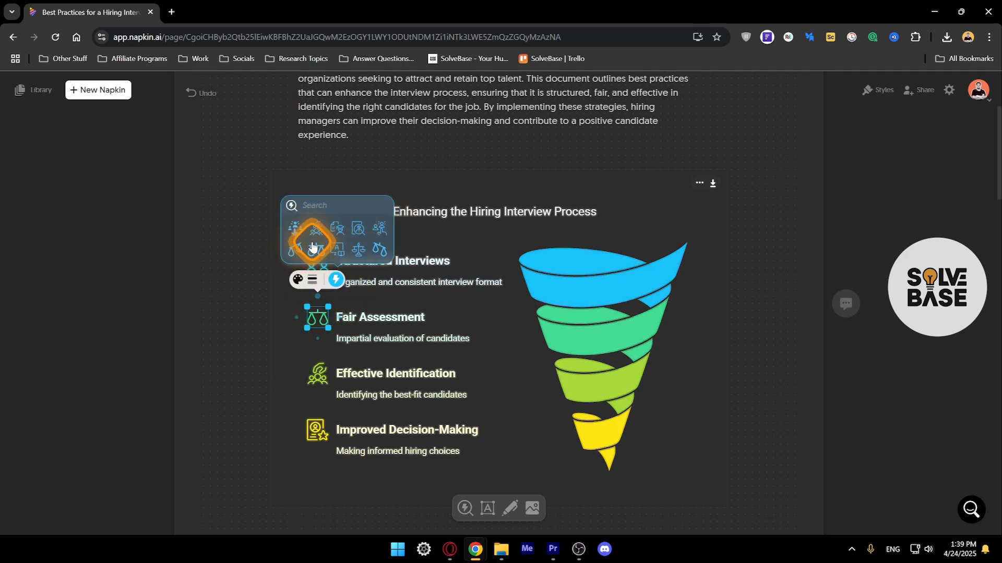
left_click(312, 280)
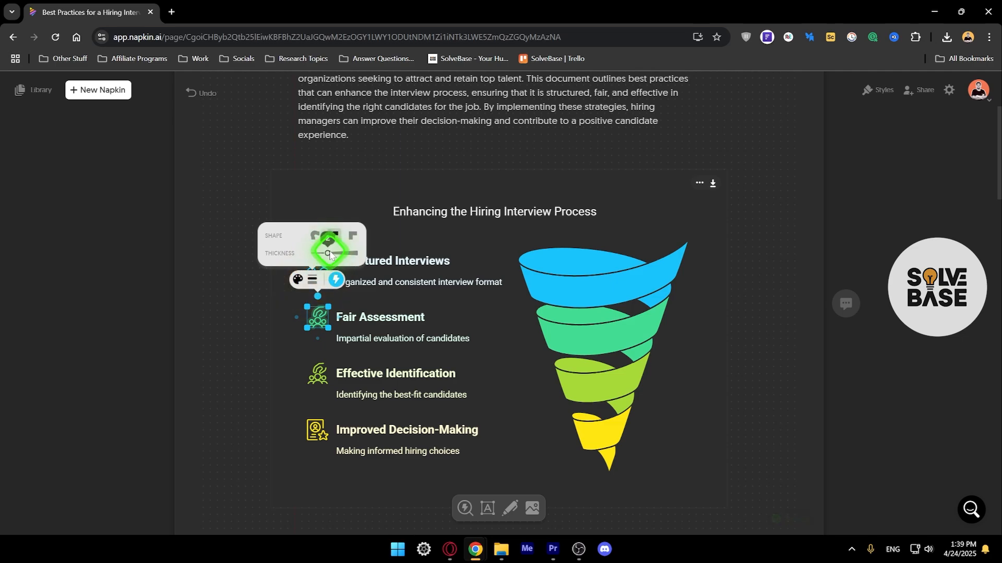
mouse_move(329, 251)
left_mouse_down()
mouse_move(340, 253)
mouse_move(326, 254)
left_mouse_up()
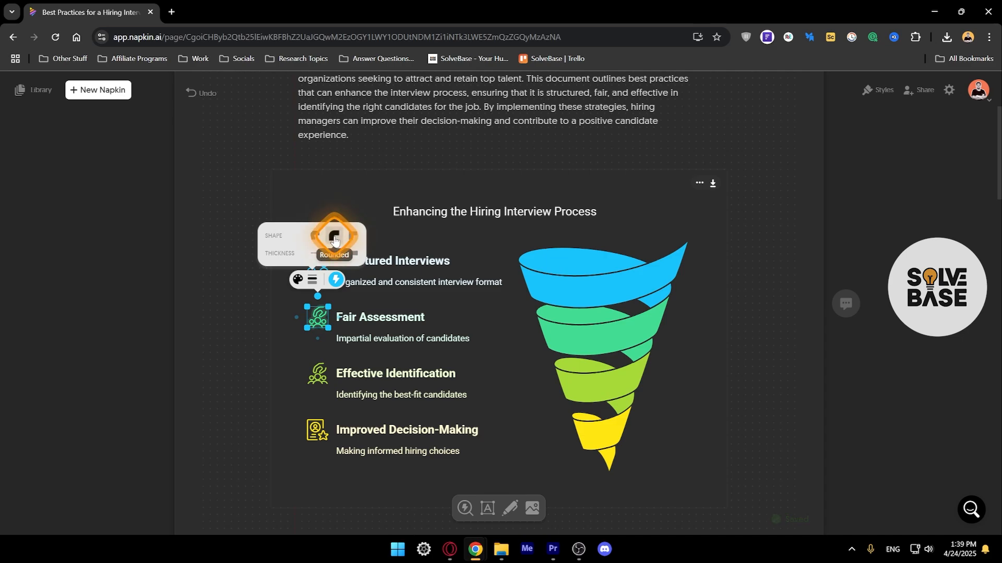
Choose a darker green custom color, 00984F, for the Fair Assessment icon
mouse_move(295, 287)
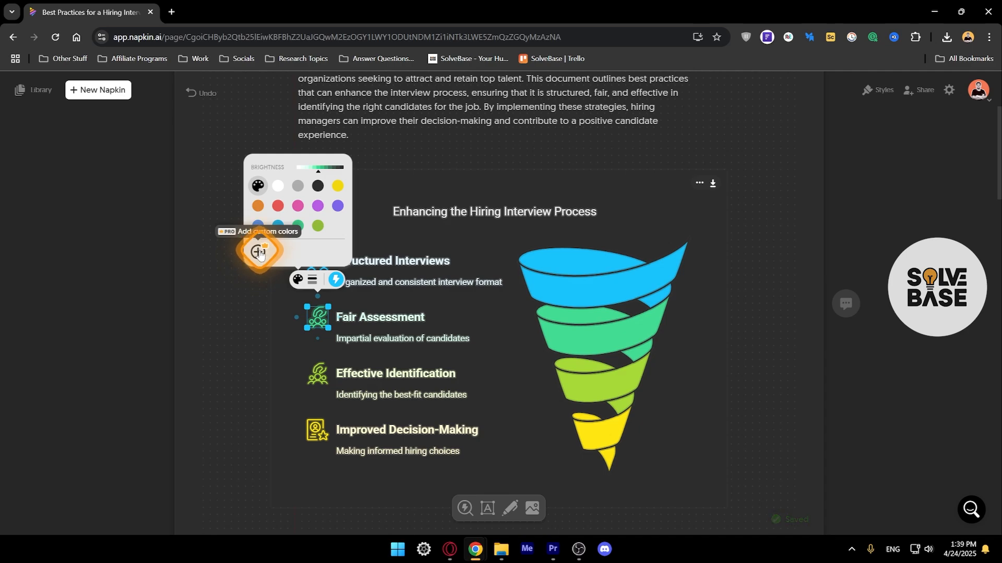
left_click(259, 253)
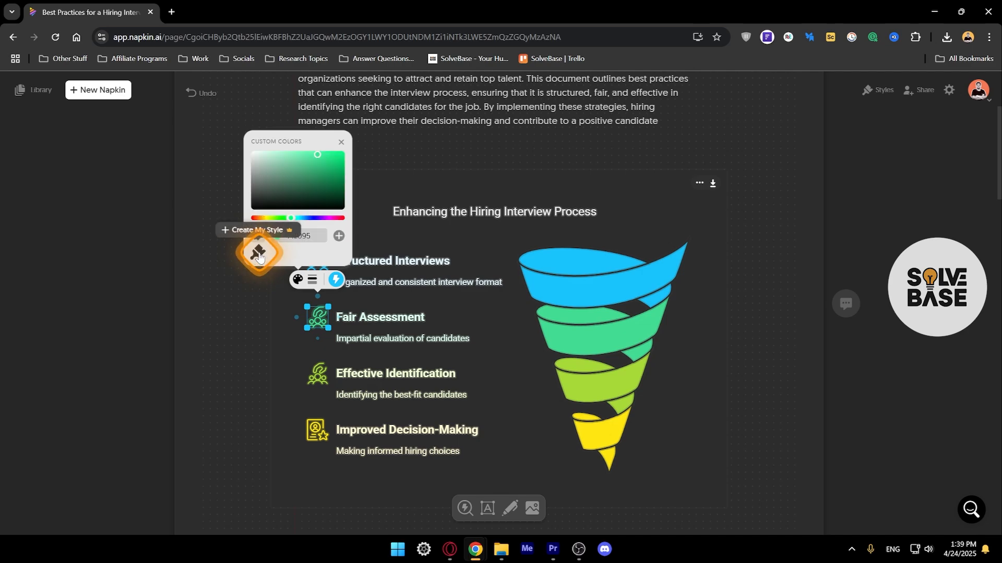
left_click(313, 162)
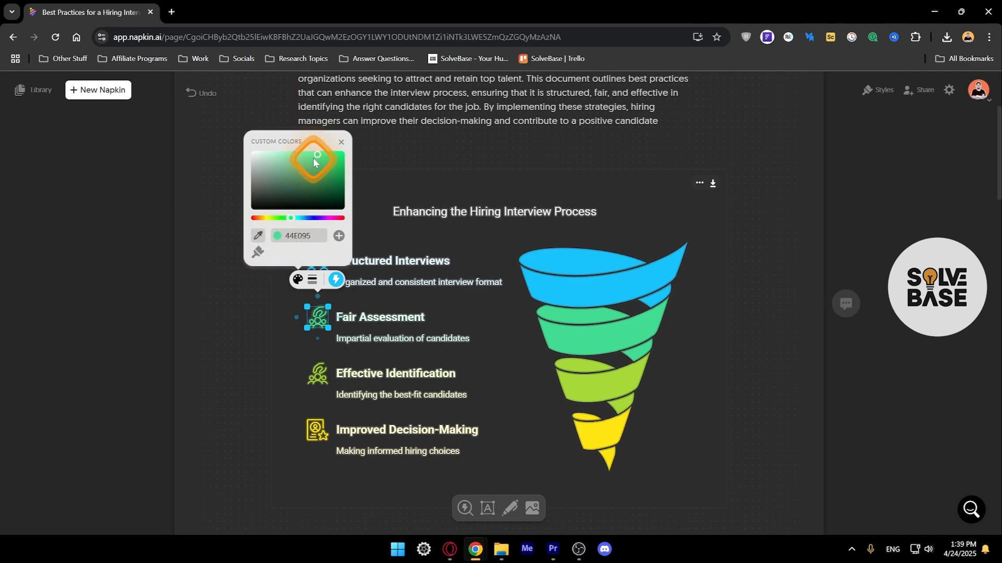
left_click_drag(316, 158, 334, 168)
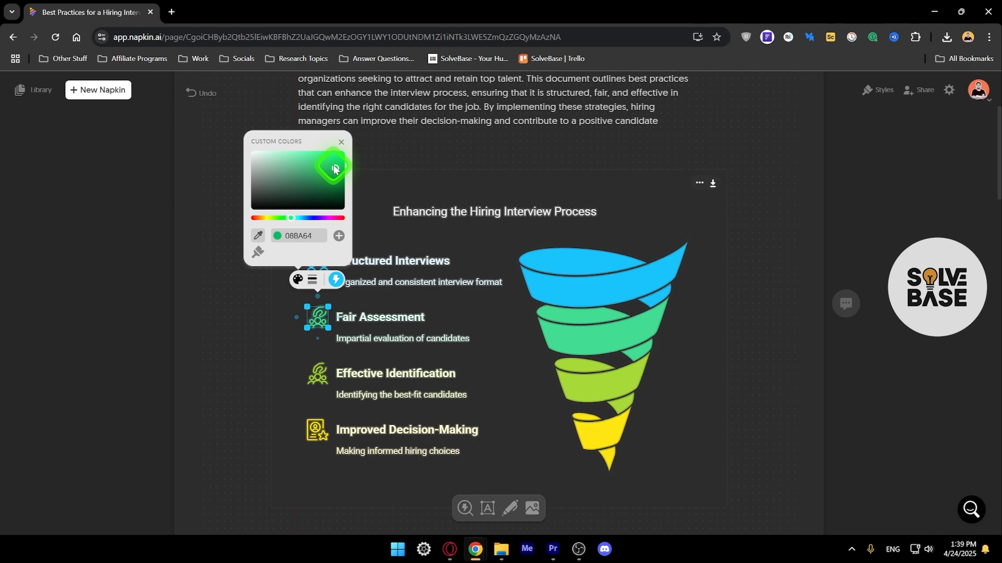
Start creating a custom style and generate its color palette from SolveBase Modern Logo.png in the !SolveBase Logo folder
left_click(260, 254)
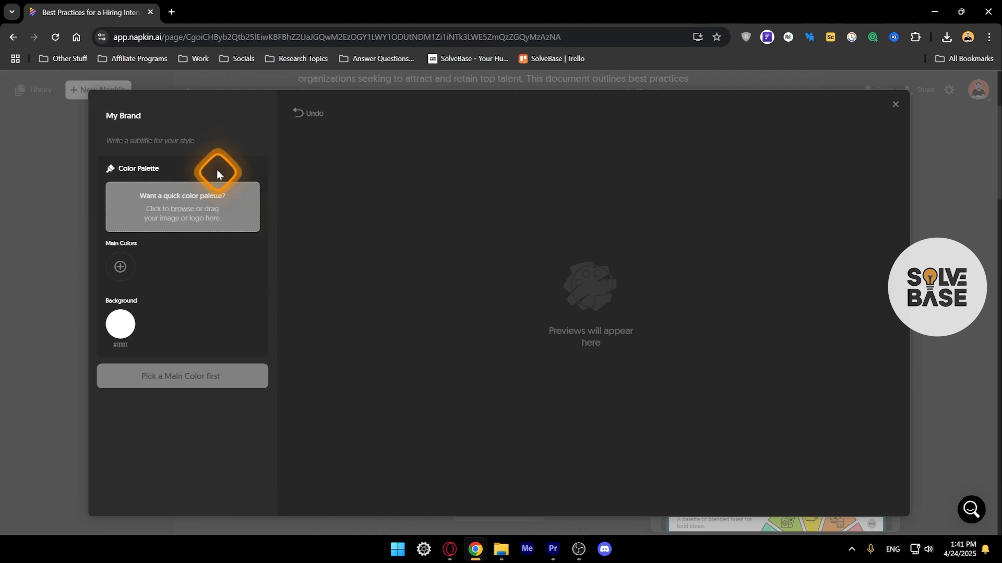
left_click(183, 207)
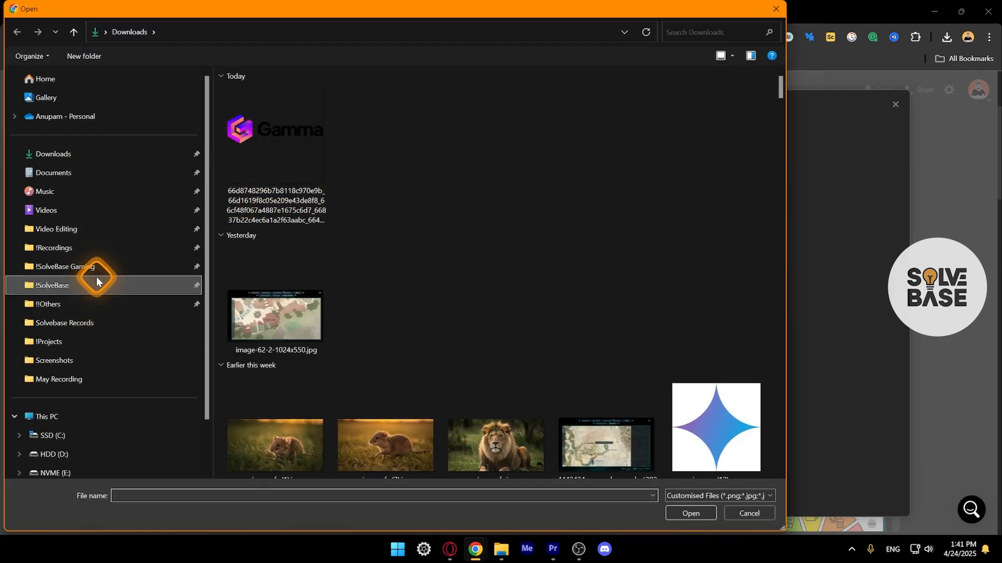
left_click(96, 280)
double_click(281, 161)
left_click(483, 190)
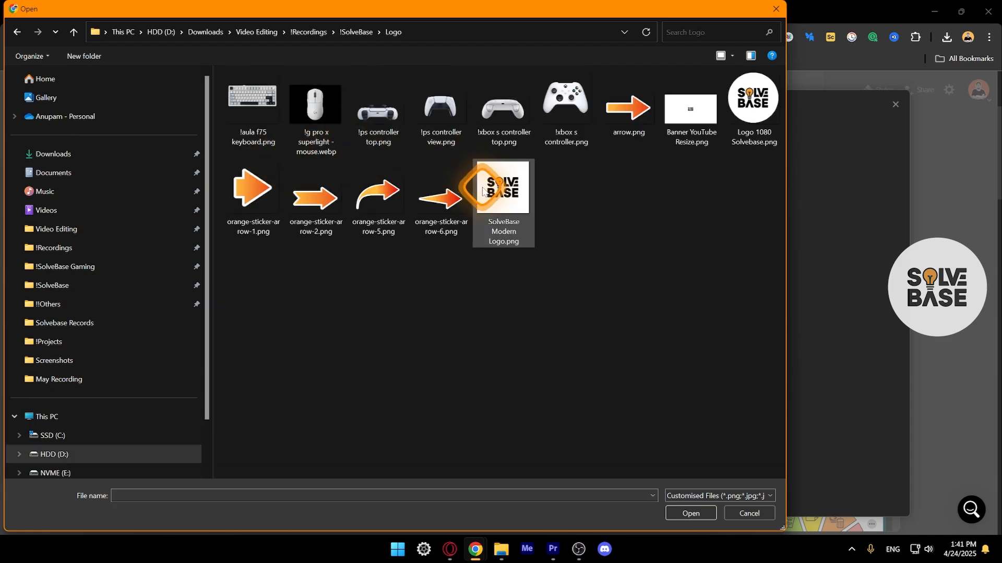
double_click(483, 190)
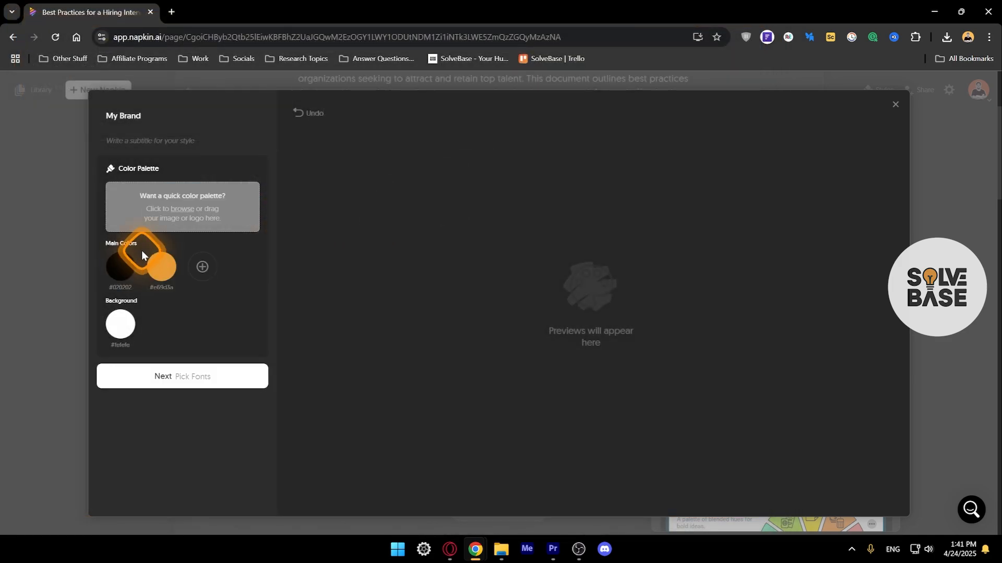
Set the custom style's label font to Arial and description font to Charm, keeping Roboto for titles
left_click(185, 385)
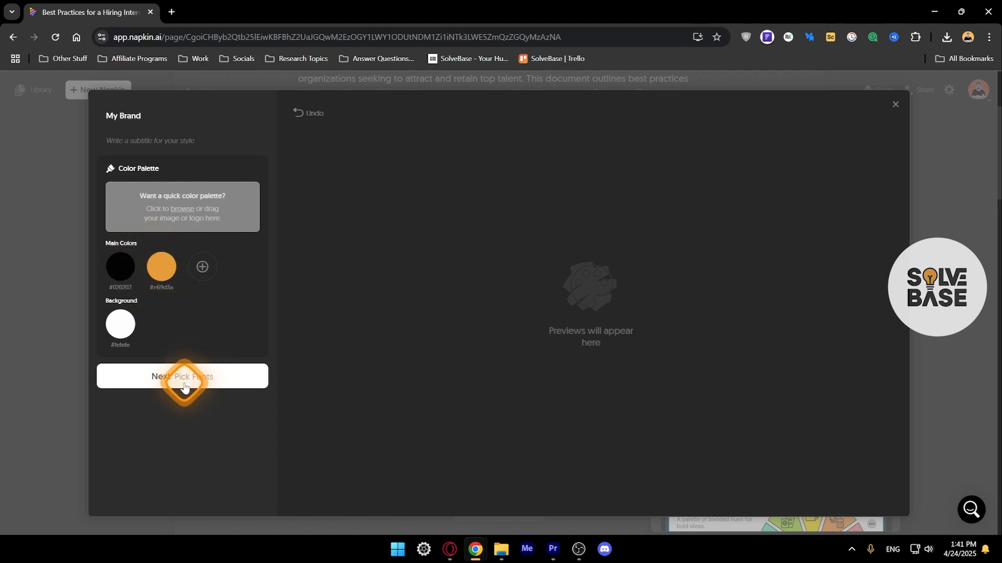
left_click(157, 236)
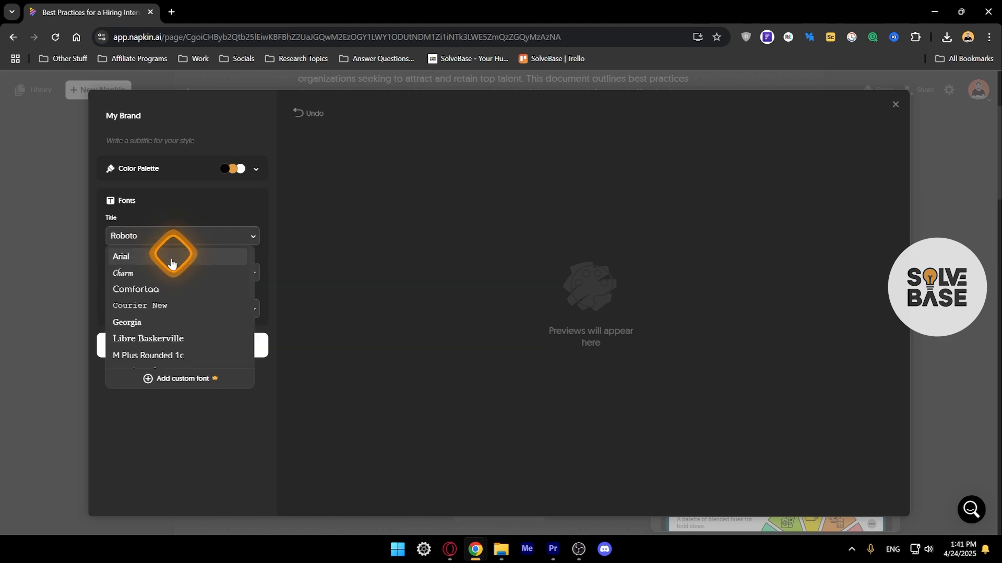
left_click(178, 237)
left_click(209, 238)
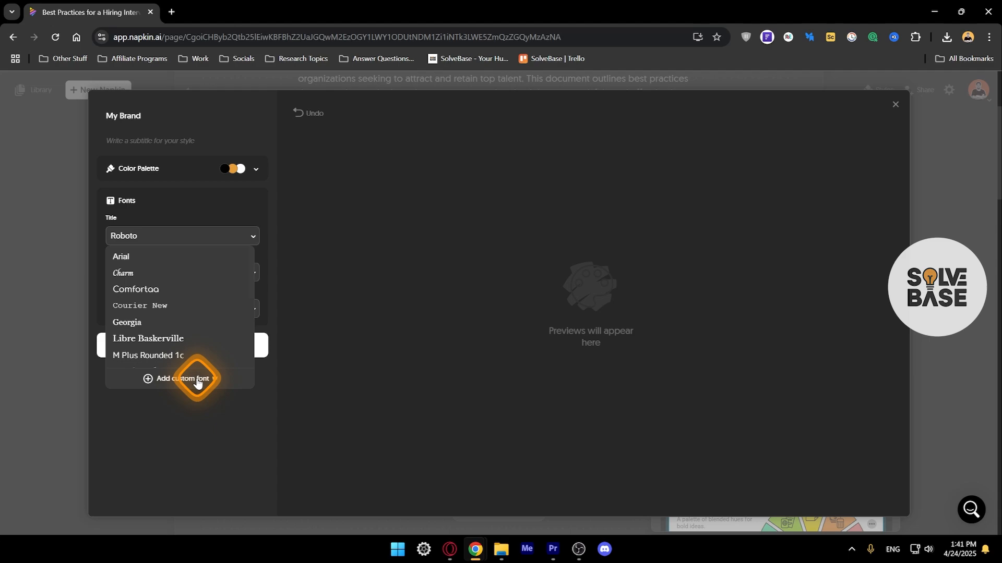
left_click(235, 234)
left_click(214, 288)
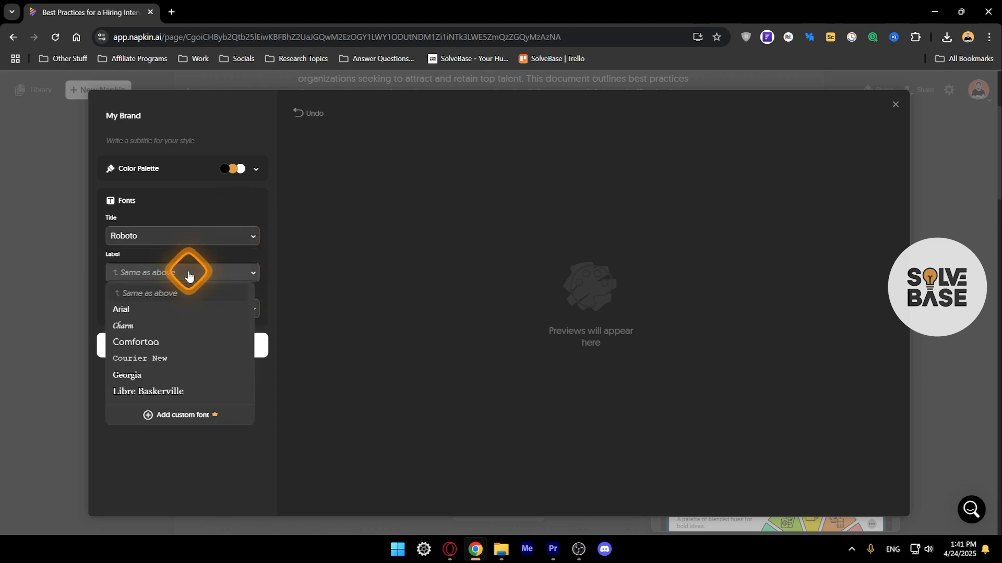
left_click(160, 308)
left_click(177, 313)
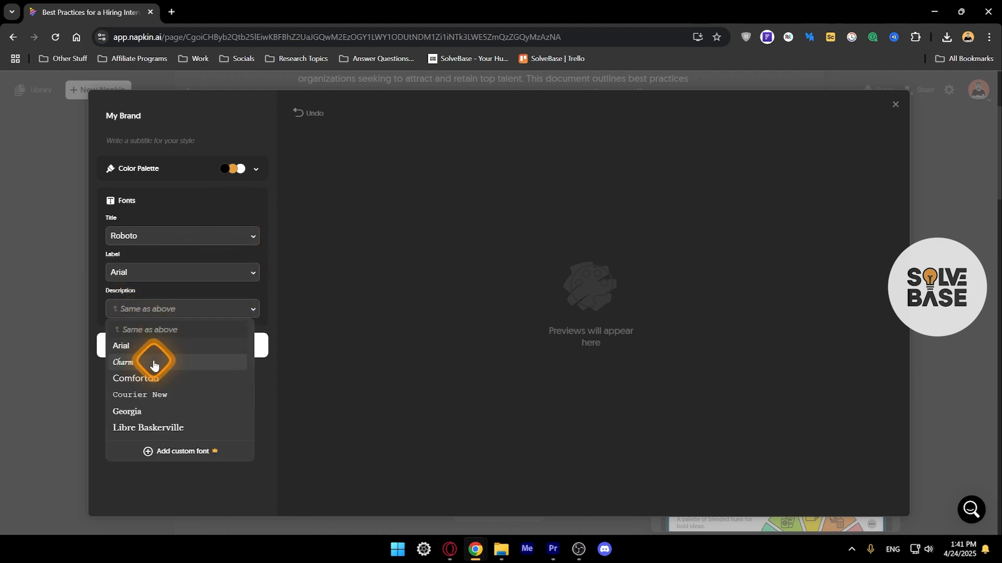
left_click(153, 364)
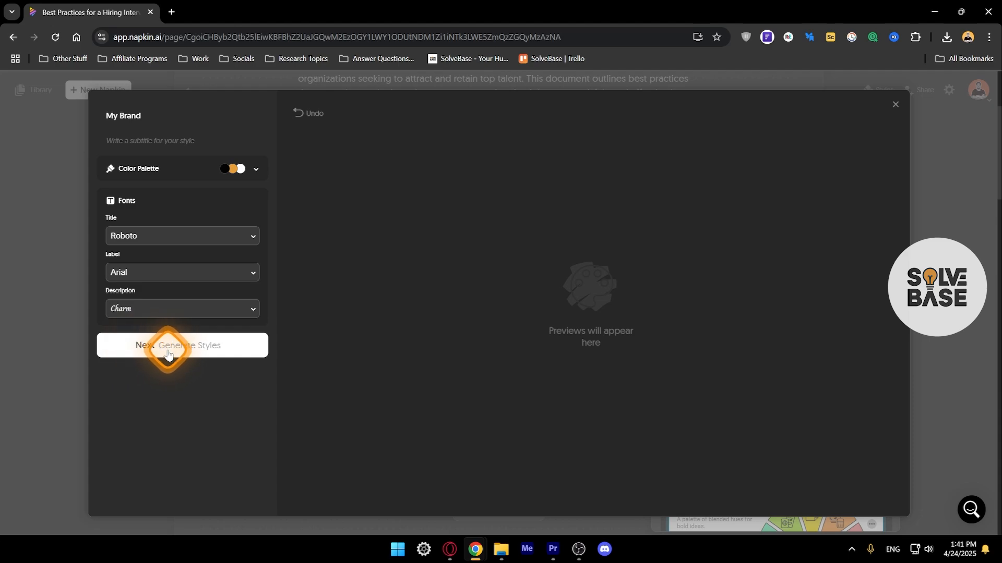
Generate the style options, choose Style 6, and finish the My Brand style without fine-tuning it
left_click(168, 354)
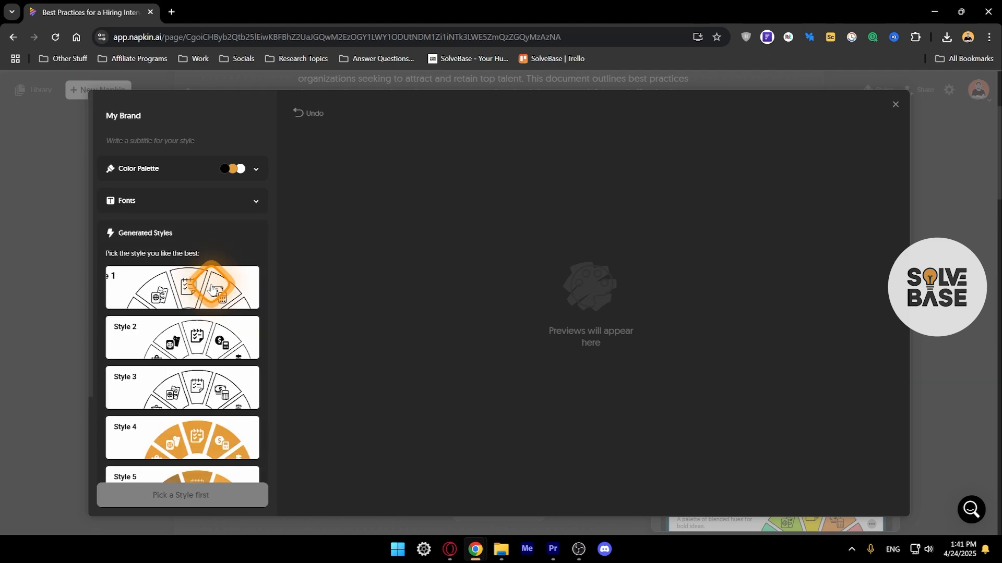
scroll(211, 287, "down", 3)
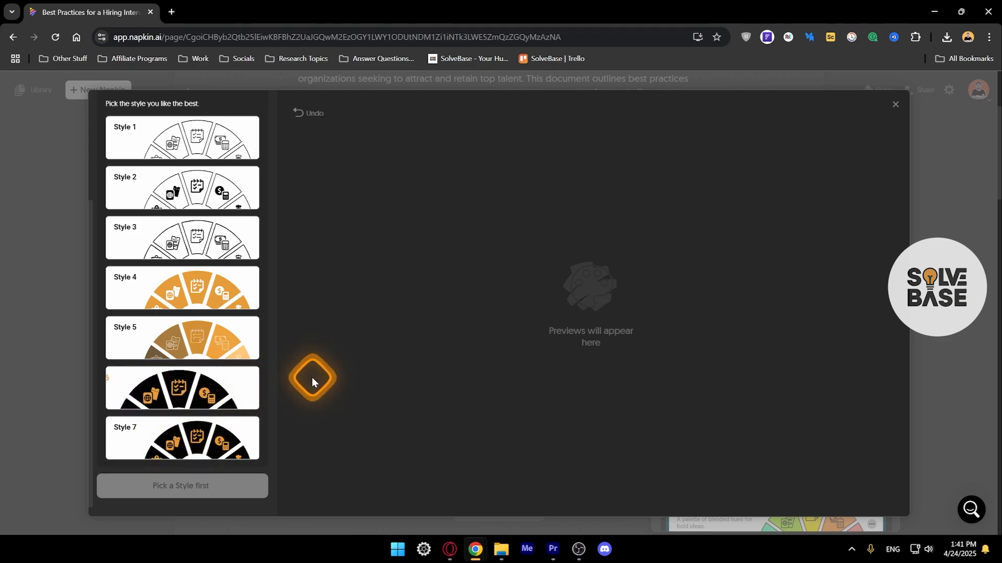
left_click(183, 388)
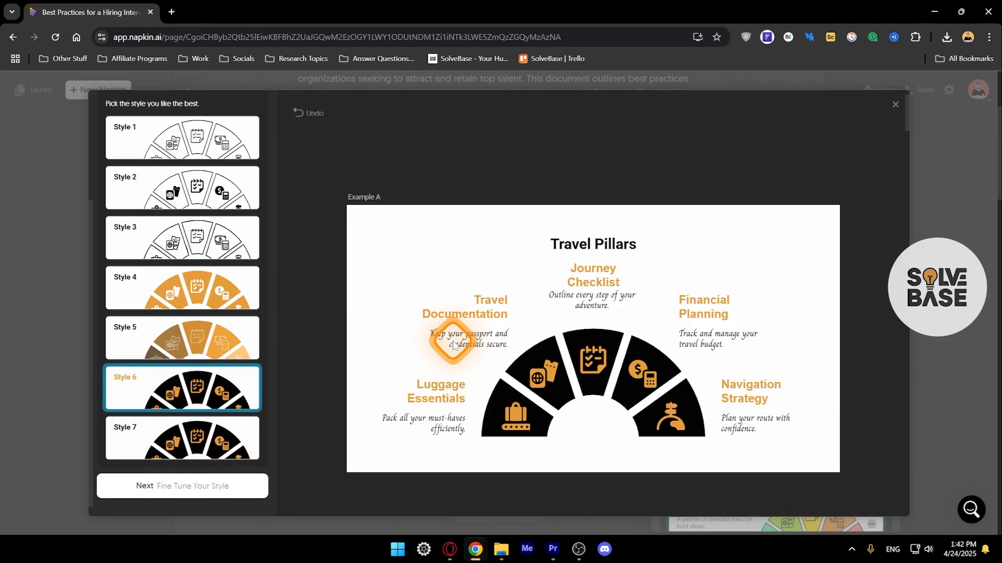
scroll(456, 343, "down", 3)
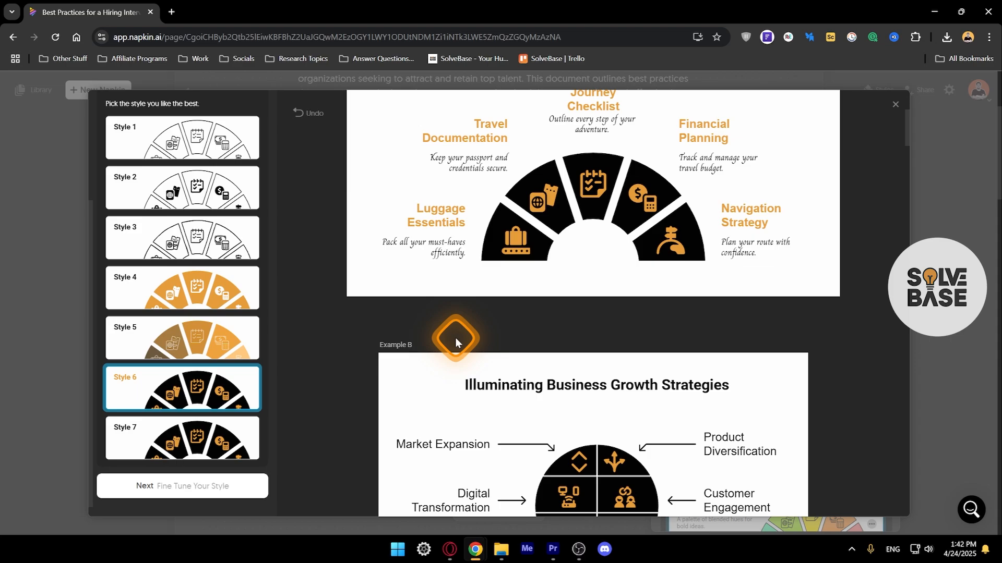
scroll(455, 342, "up", 2)
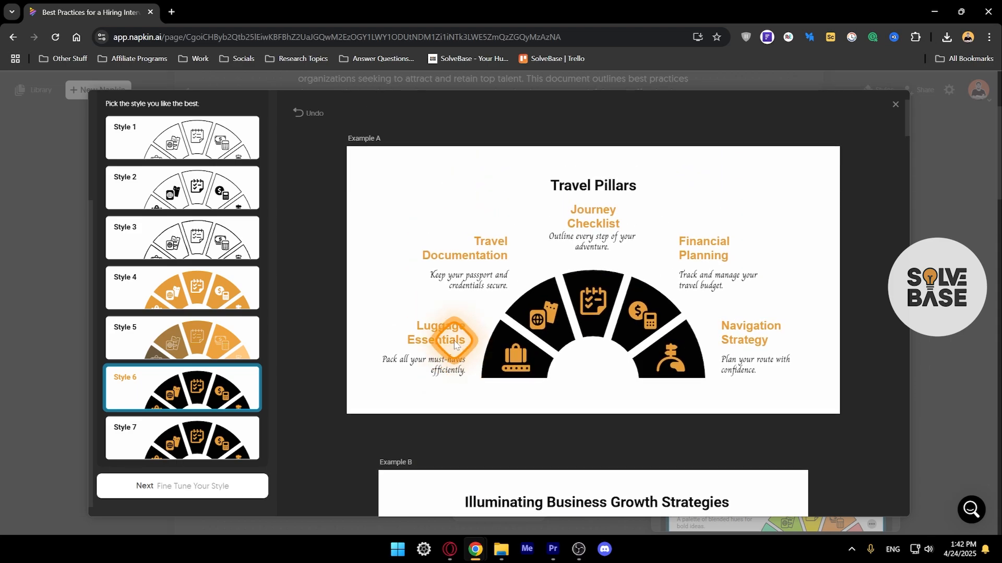
left_click(158, 493)
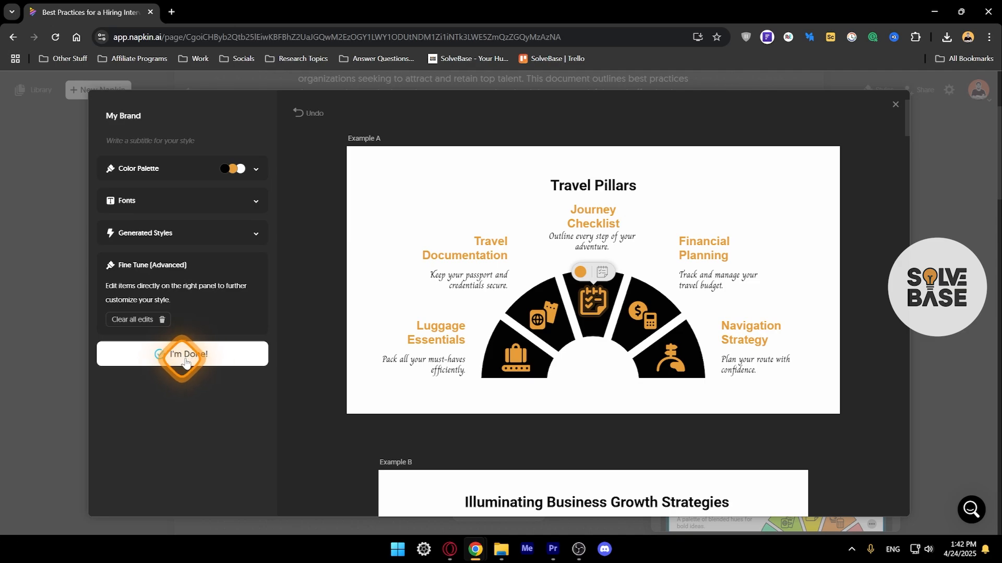
left_click(186, 360)
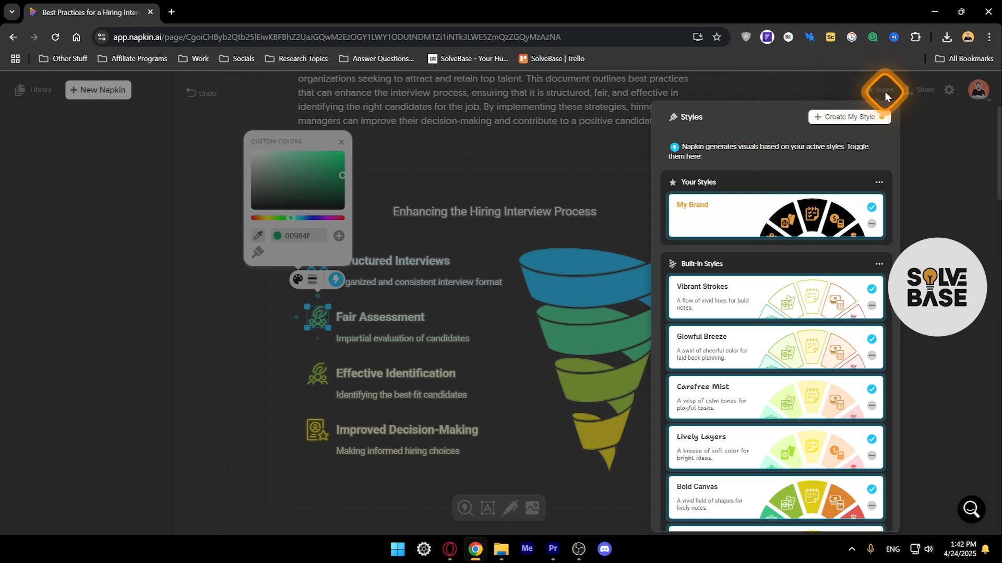
Review the built-in styles and the import and activation options for the custom styles
scroll(749, 303, "down", 5)
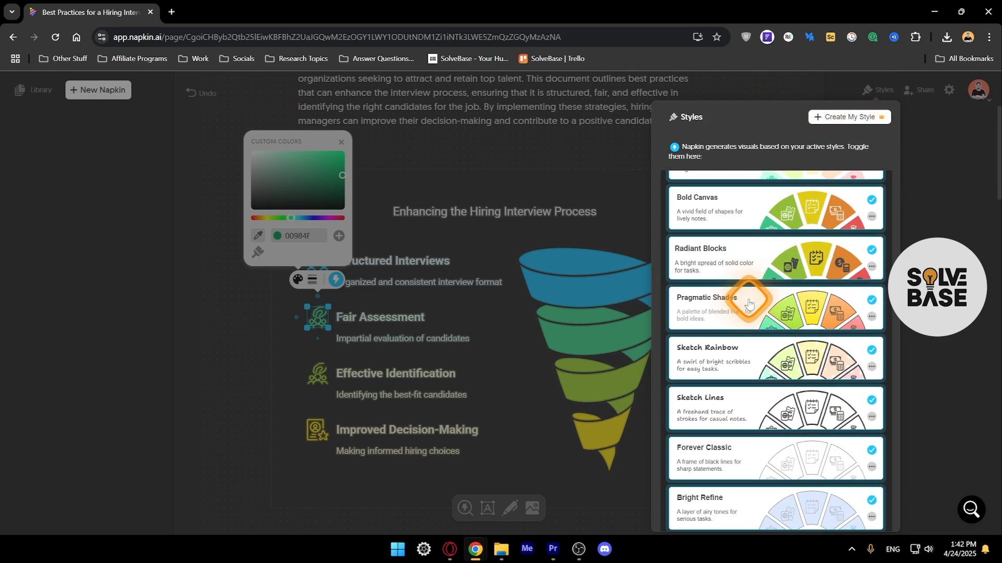
scroll(749, 303, "down", 1)
scroll(748, 300, "down", 1)
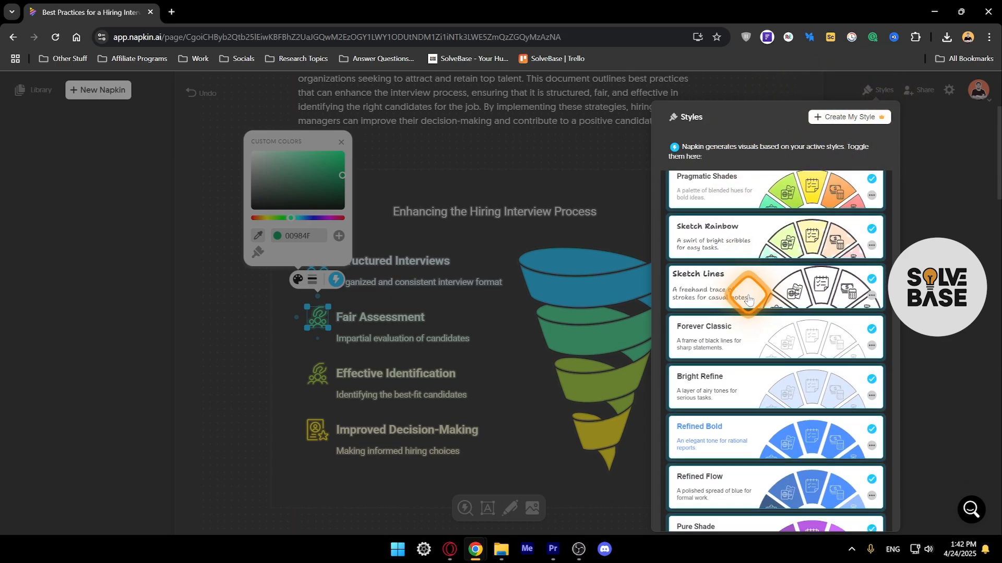
scroll(715, 266, "up", 10)
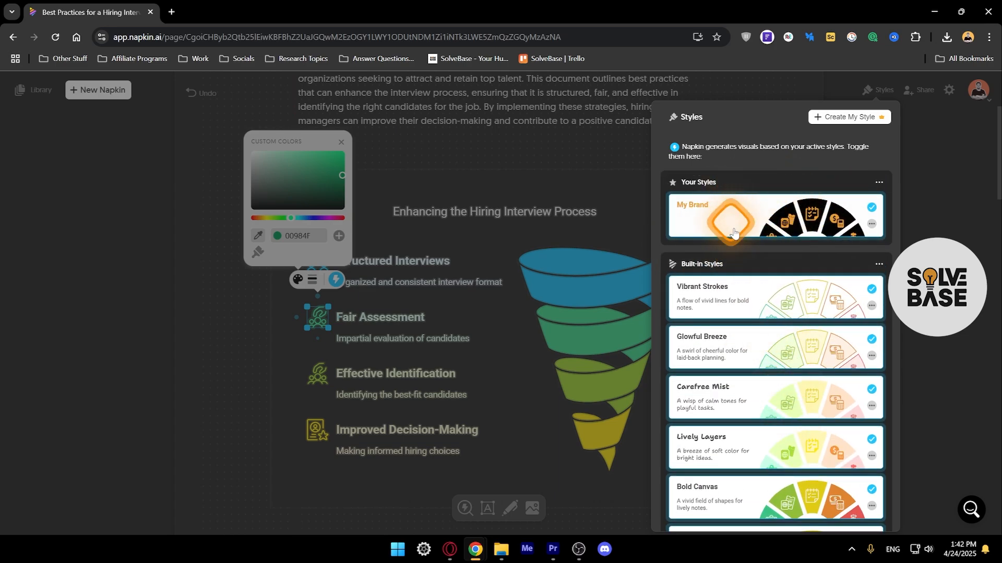
left_click(879, 182)
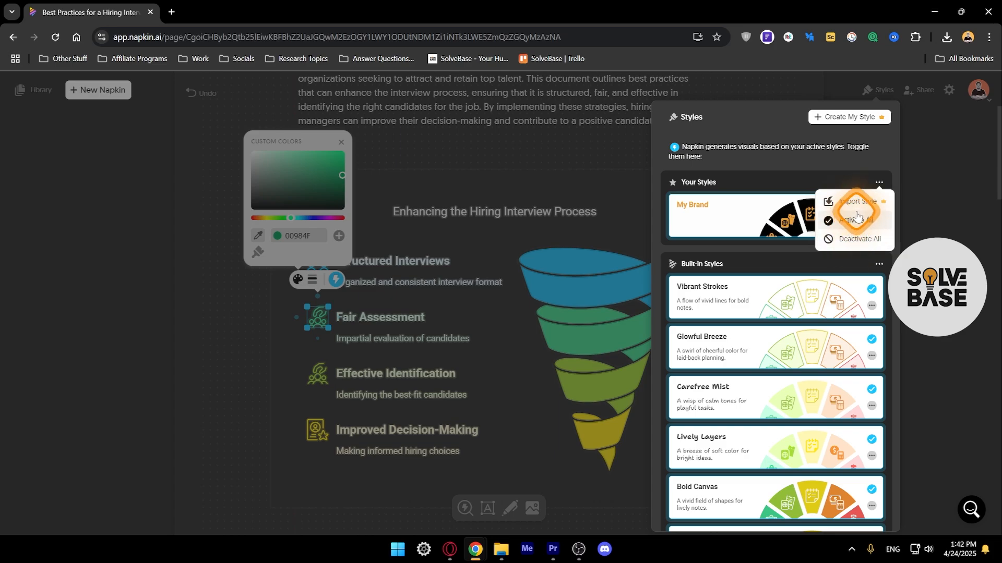
left_click(858, 240)
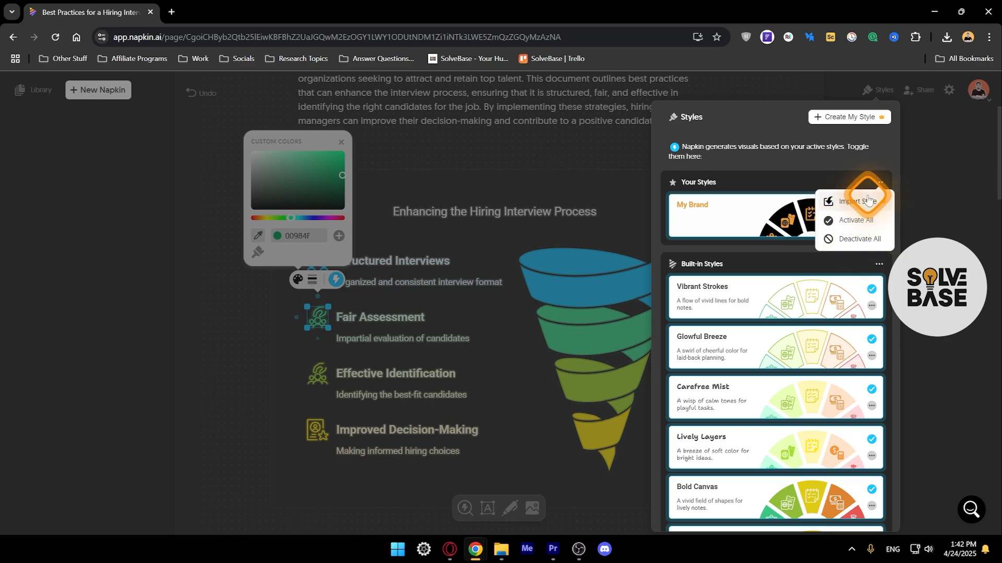
left_click(835, 162)
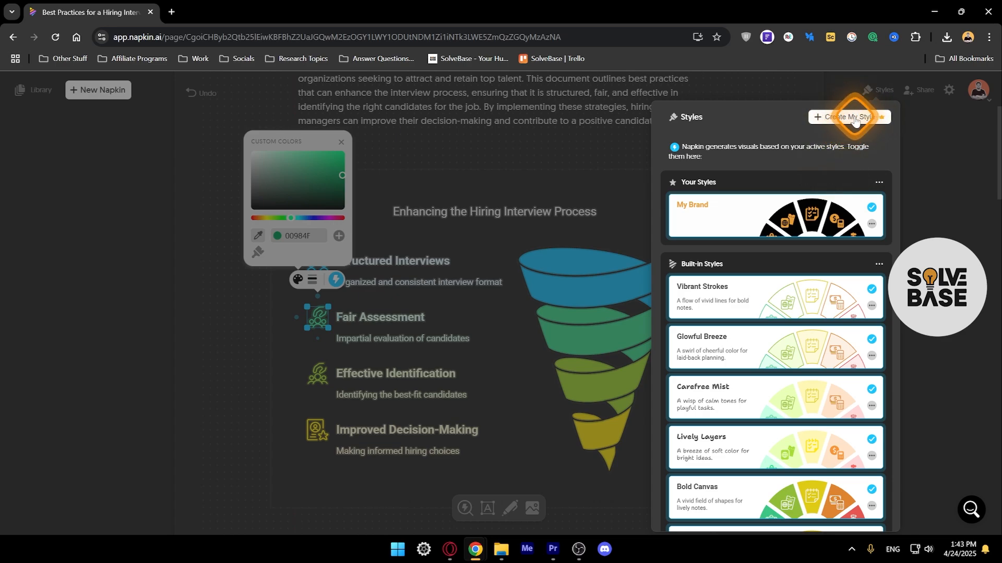
left_click(487, 188)
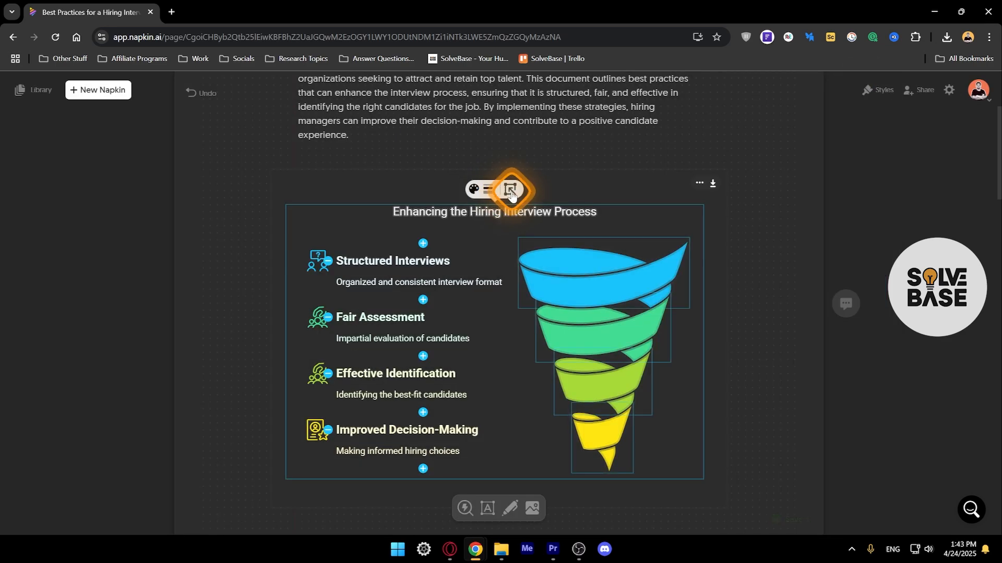
Ungroup the funnel, outlining its second segment in white and its top segment in black
left_click(510, 192)
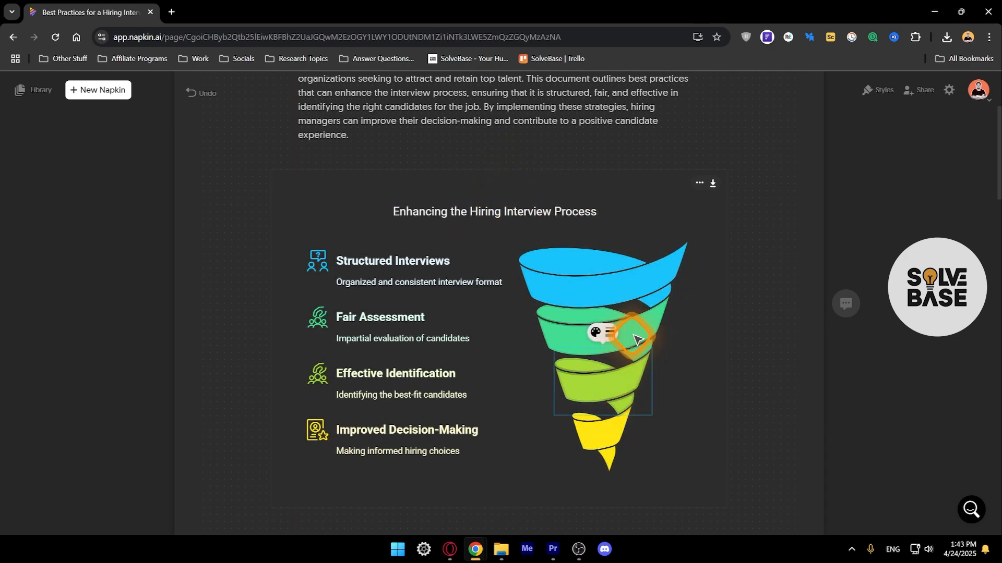
left_click(634, 332)
left_click(595, 277)
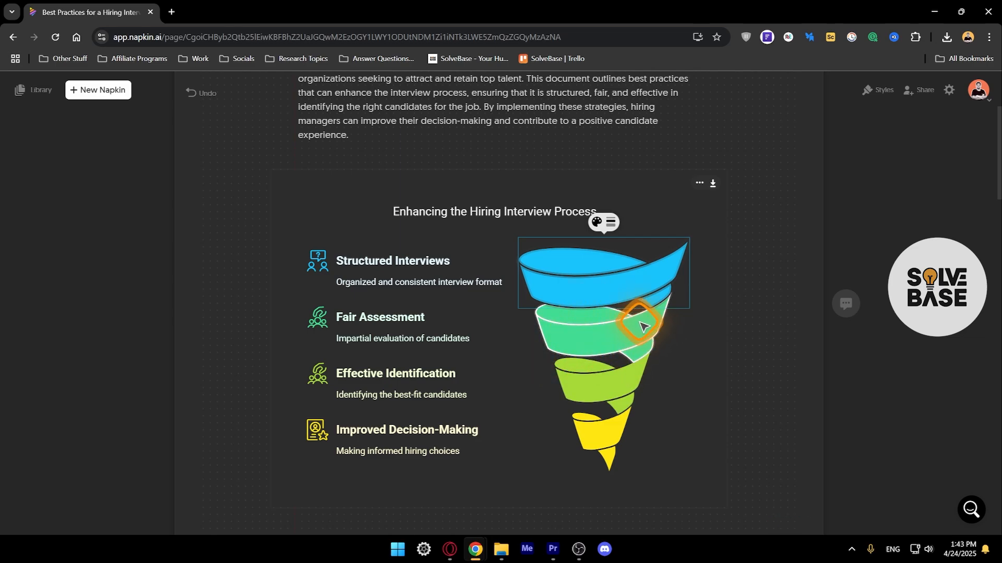
left_click(596, 222)
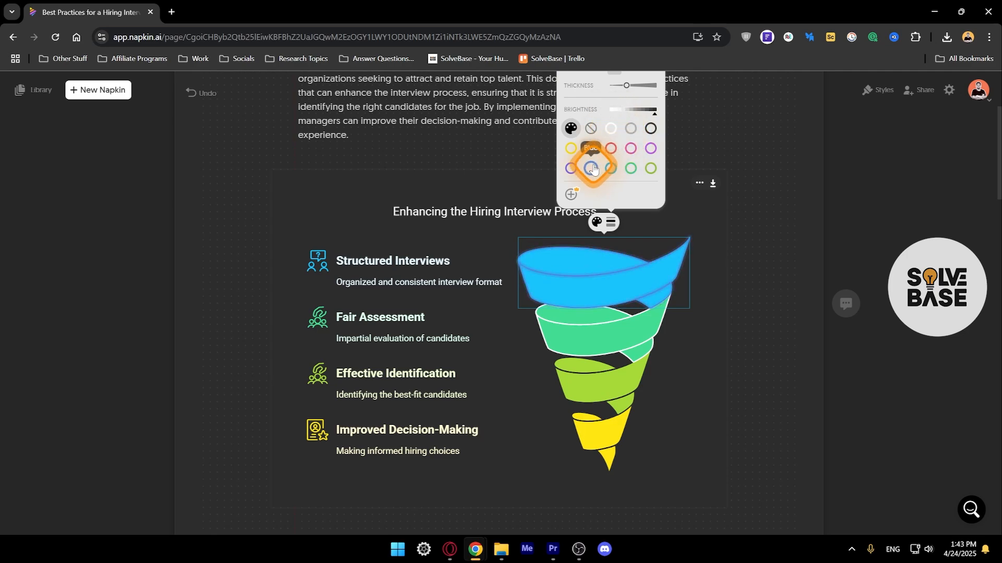
left_click(650, 128)
left_click(789, 212)
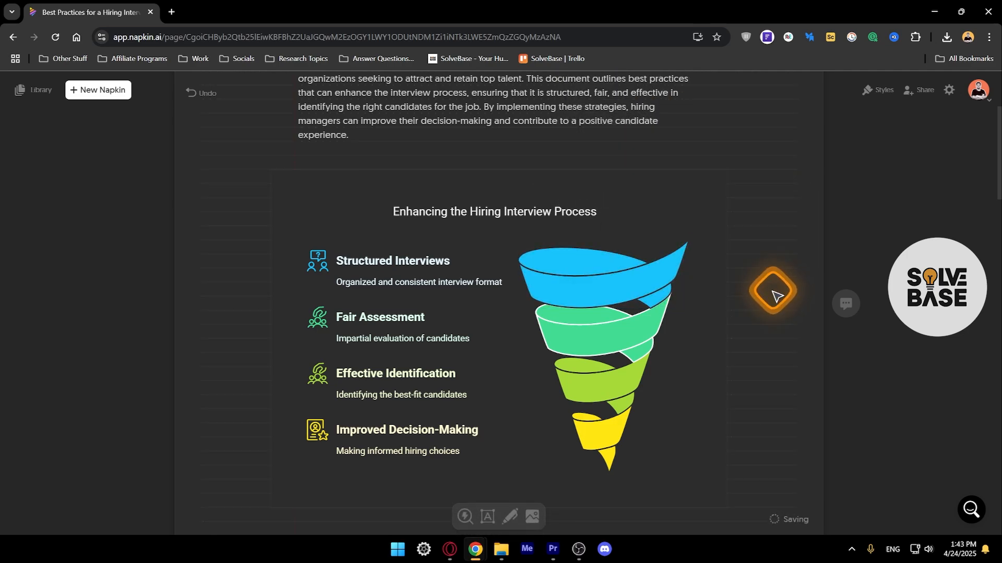
Fill the funnel's bottom segment with light blue and try the gradient fill style on it
left_click(601, 423)
left_click(597, 387)
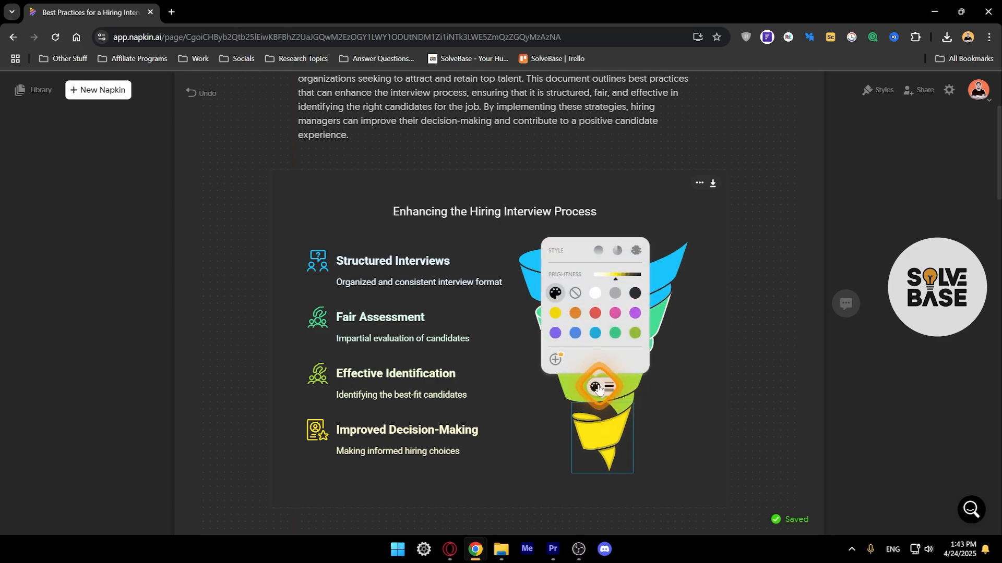
left_click(577, 311)
left_click(614, 300)
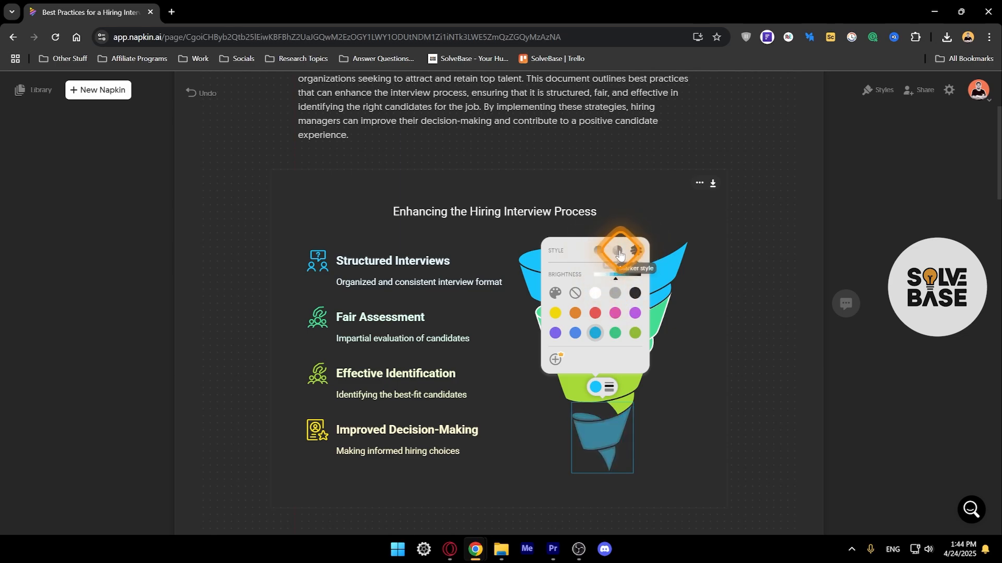
left_click(599, 252)
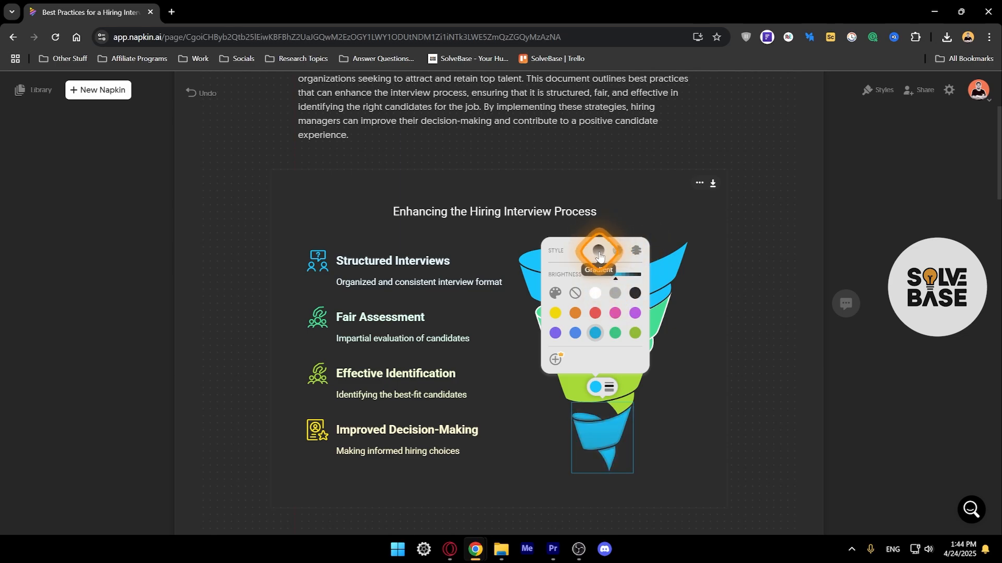
left_click(734, 384)
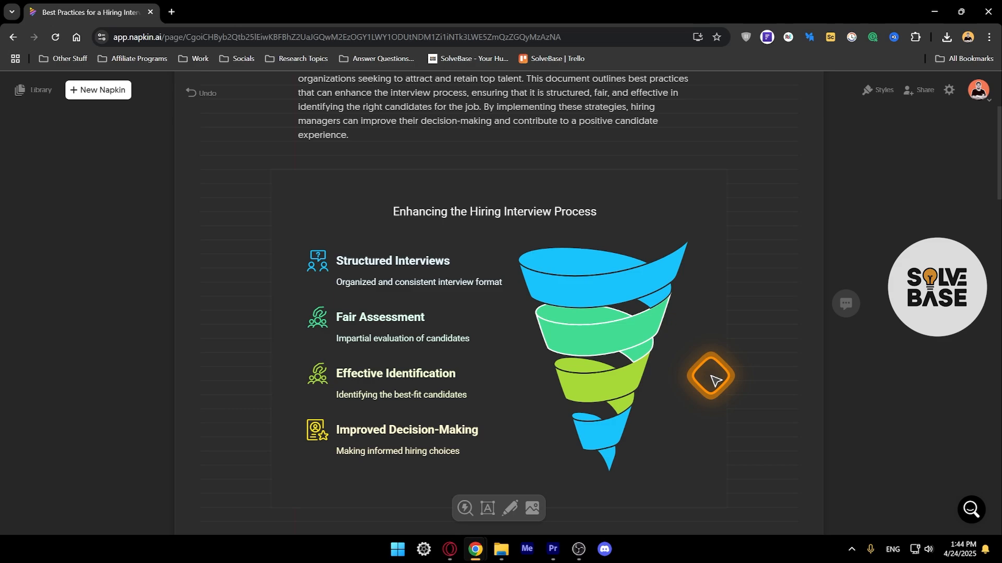
Set the aspect ratio of the hiring interview funnel visual to 16:9
scroll(590, 289, "down", 1)
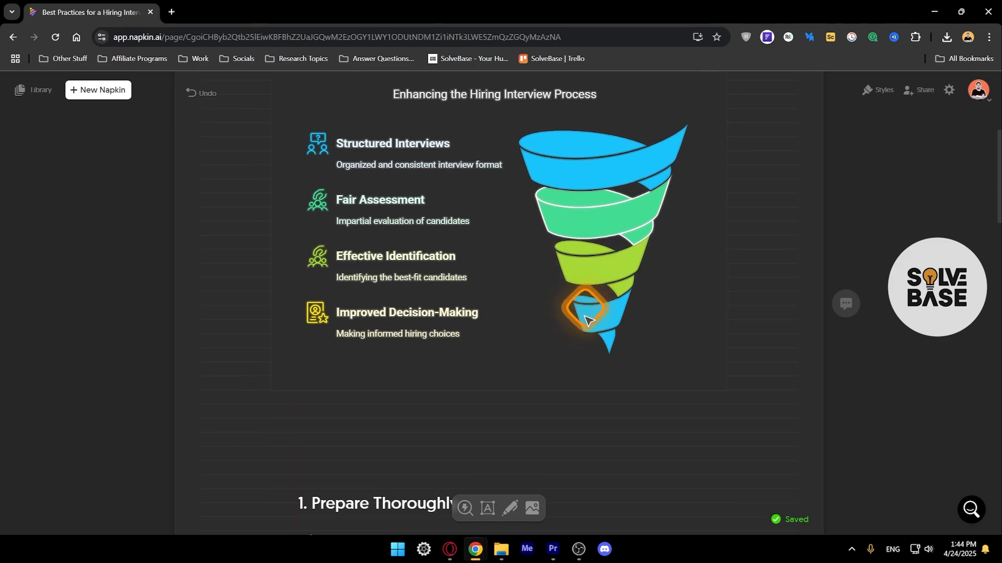
scroll(586, 303, "up", 2)
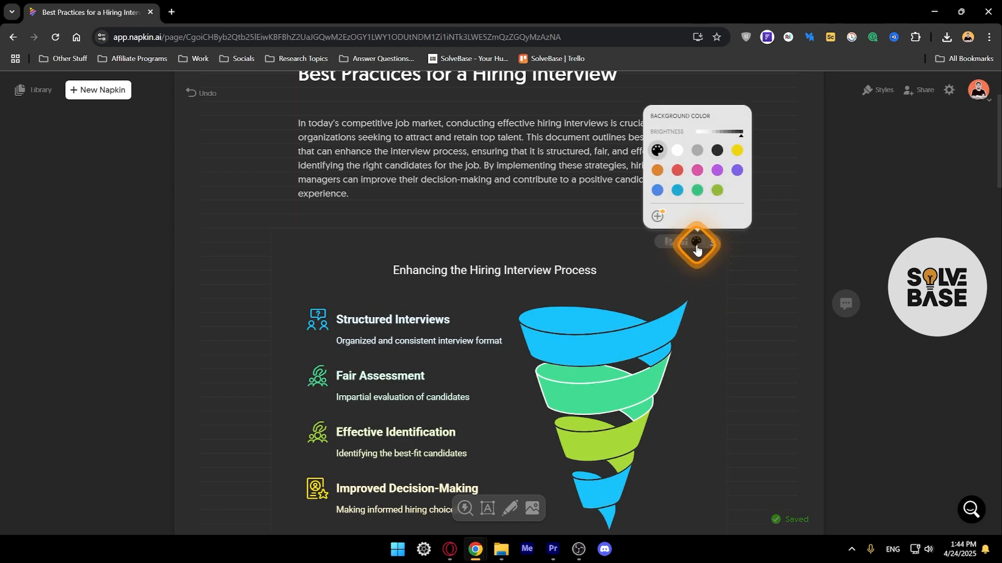
mouse_move(694, 248)
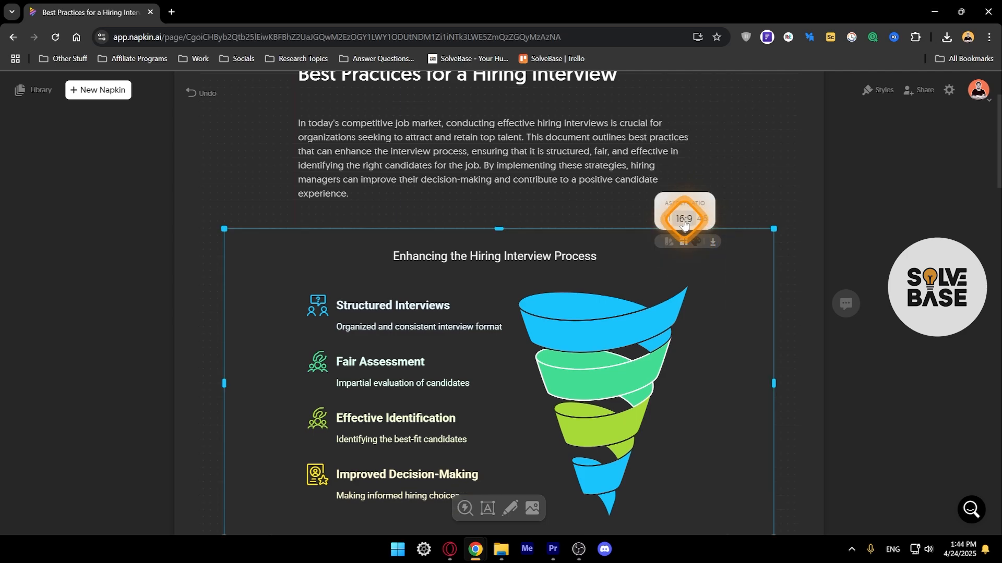
left_click(669, 222)
left_click(685, 222)
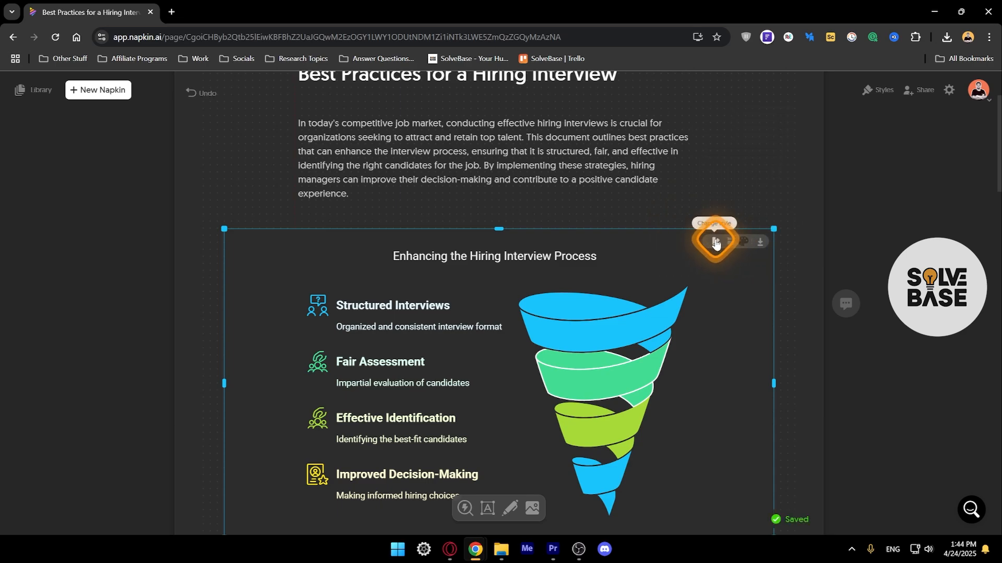
Restyle the funnel visual, trying My Brand and Glowful Breeze before applying the style with solid blue, green and yellow fills
left_click(715, 242)
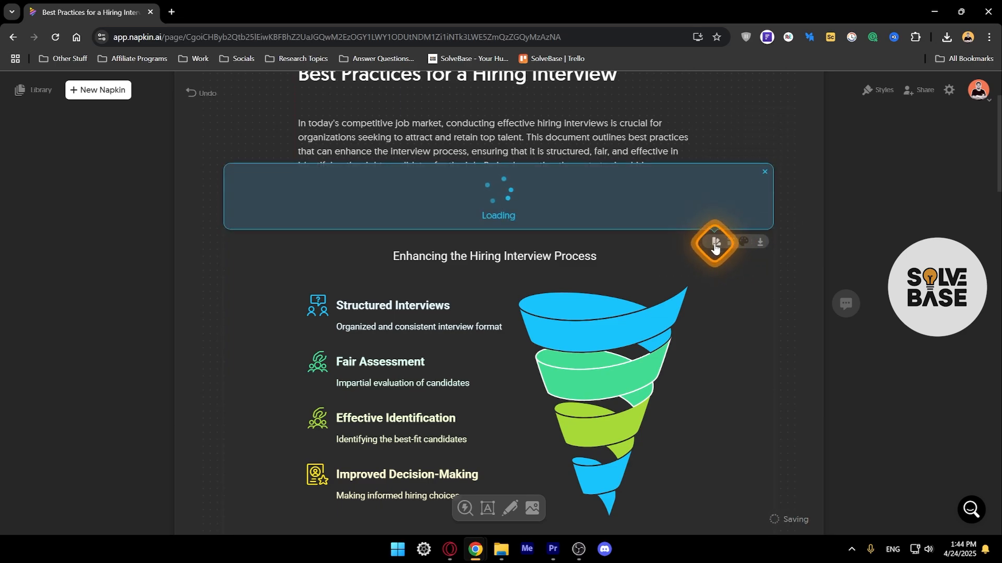
left_click(303, 206)
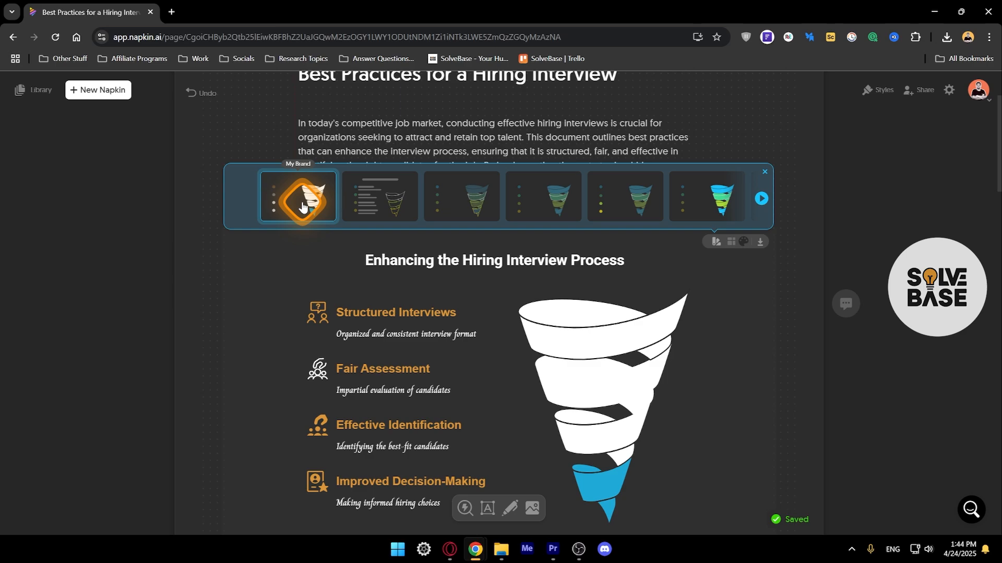
left_click(470, 203)
left_click(525, 203)
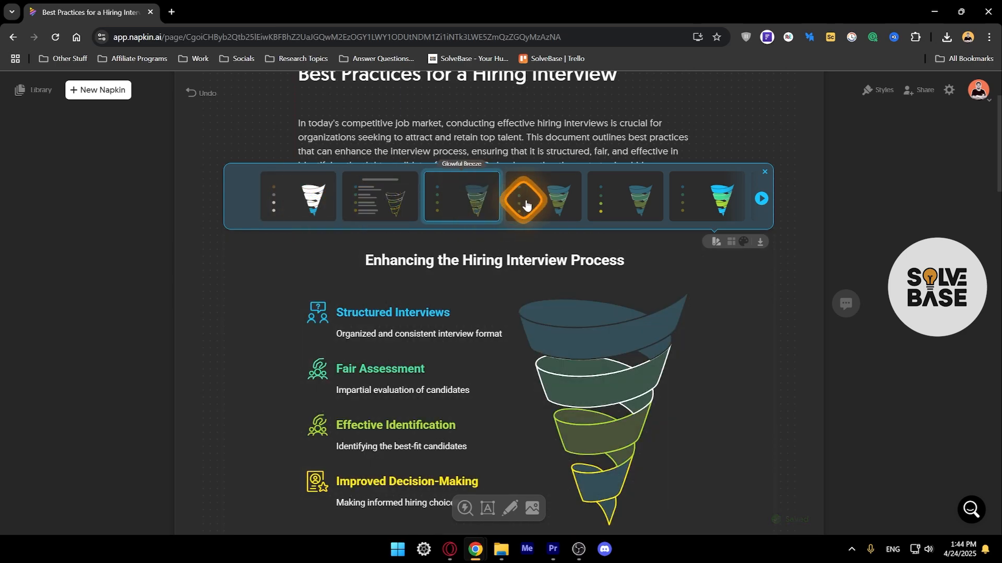
left_click(701, 209)
Open the funnel visual's export options and compare the SVG and PNG formats, keeping PNG
left_click(760, 241)
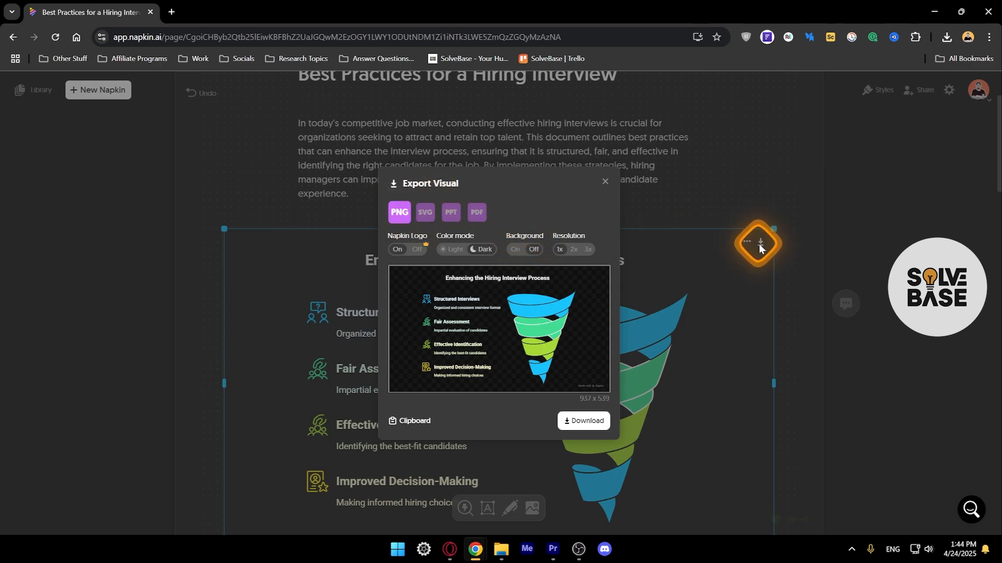
left_click(427, 218)
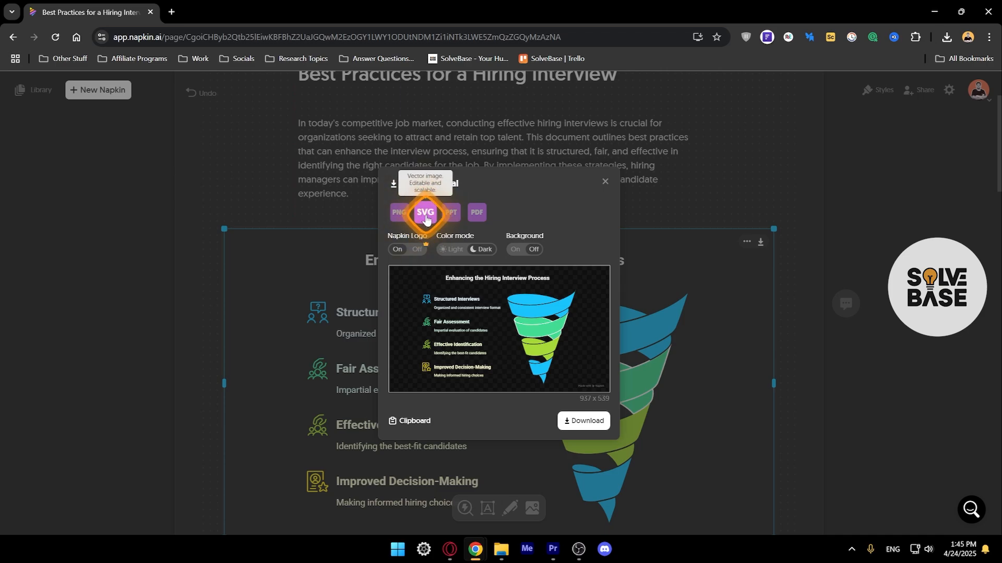
left_click(398, 213)
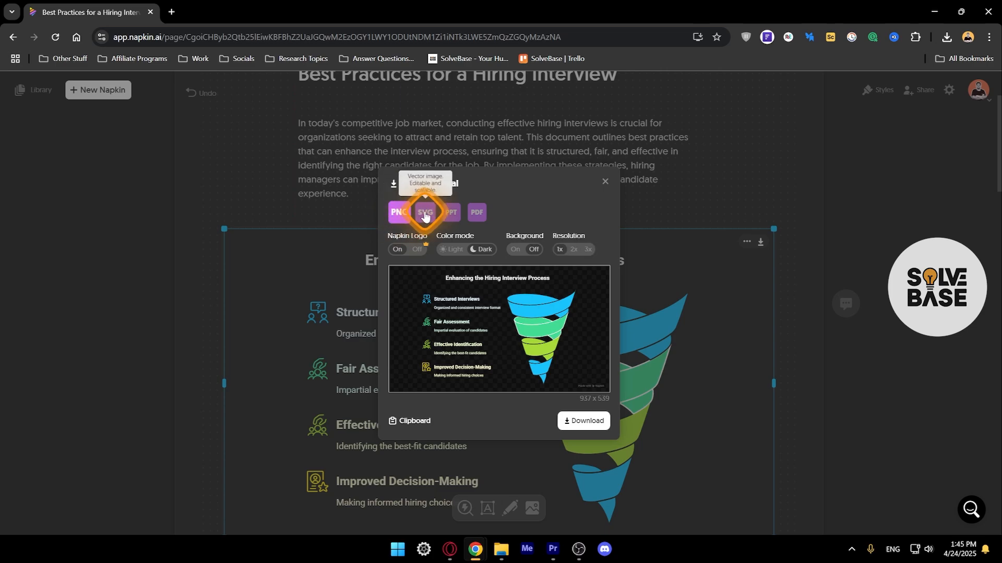
left_click(425, 217)
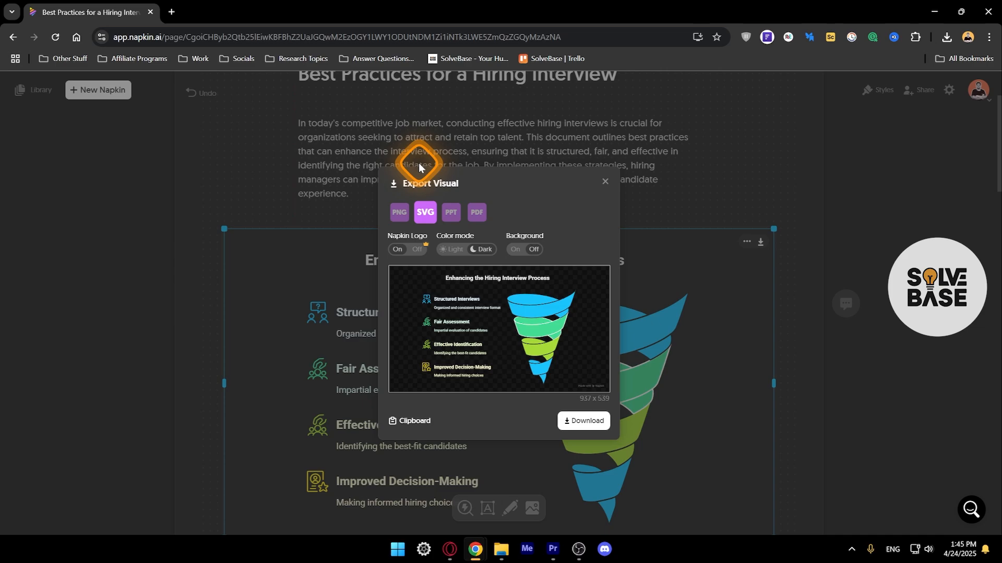
left_click(405, 220)
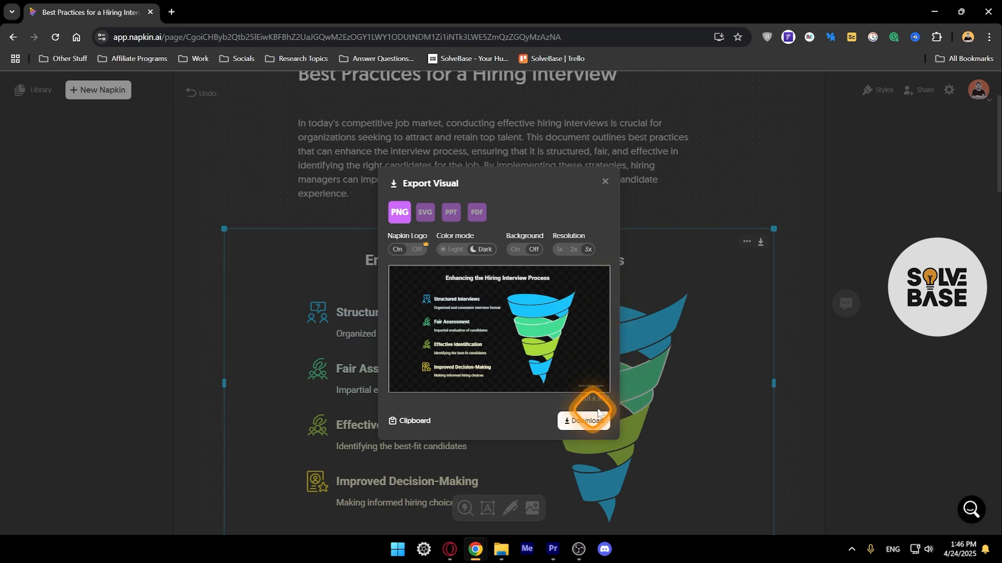
Preview the export with its background on and in Light color mode, returning to Background Off and Dark
left_click(531, 254)
left_click(530, 254)
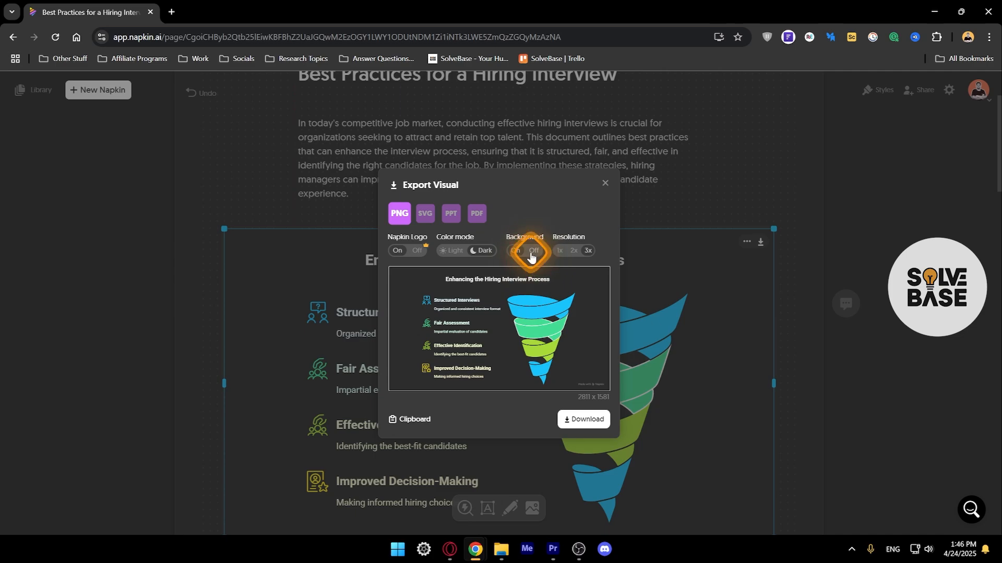
left_click(452, 250)
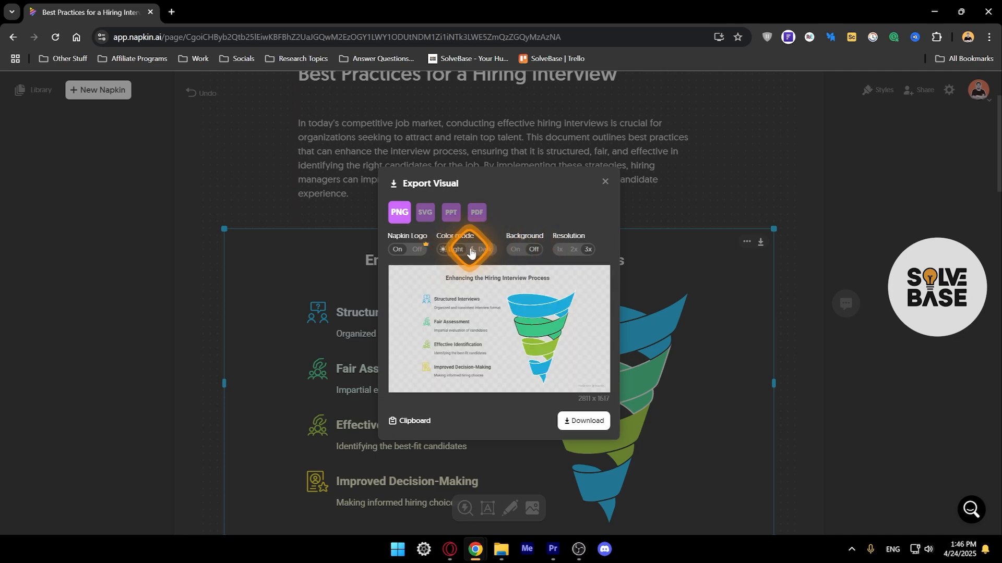
left_click(475, 250)
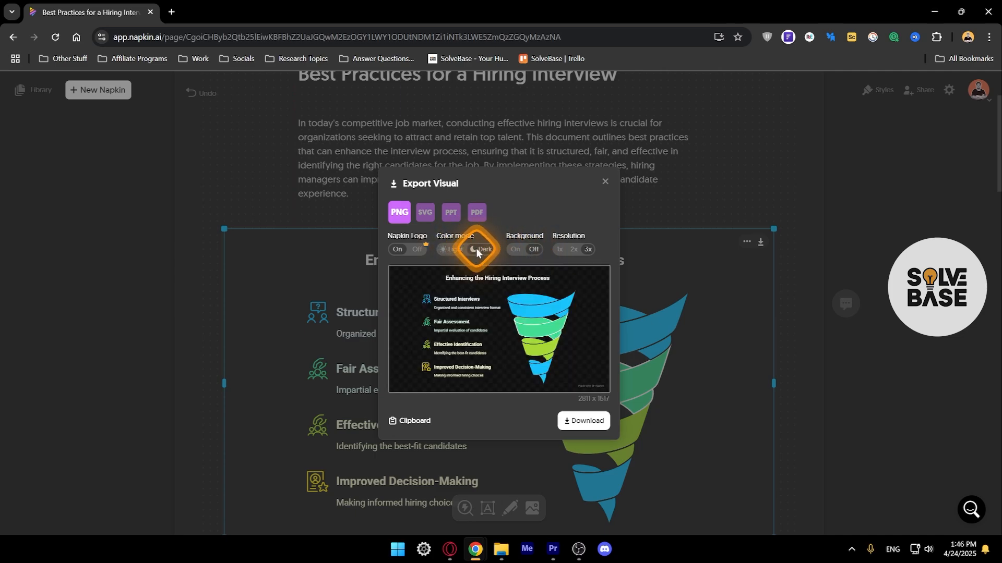
Turn off the Napkin logo and download the visual as a PNG at 3x resolution
left_click(418, 250)
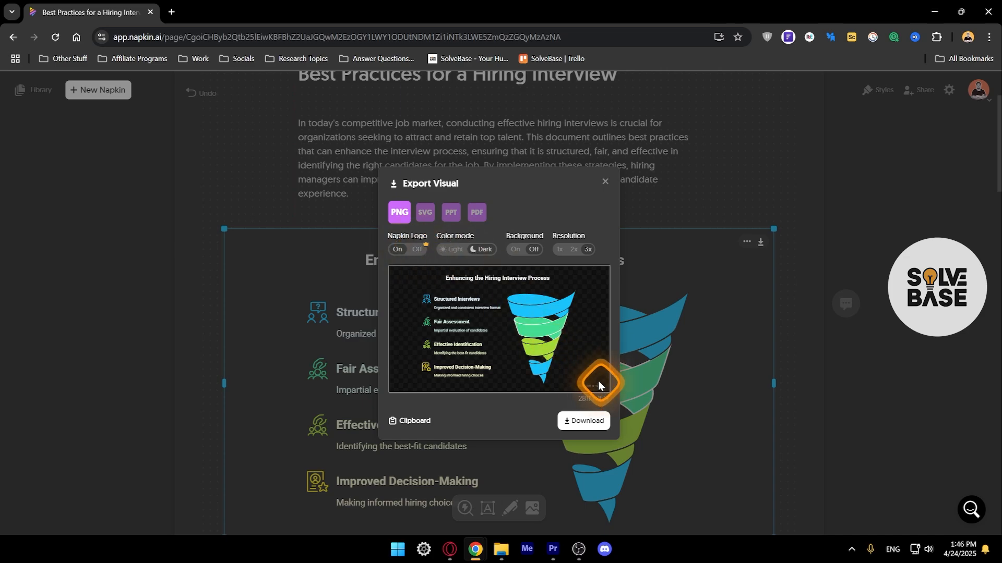
left_click(418, 250)
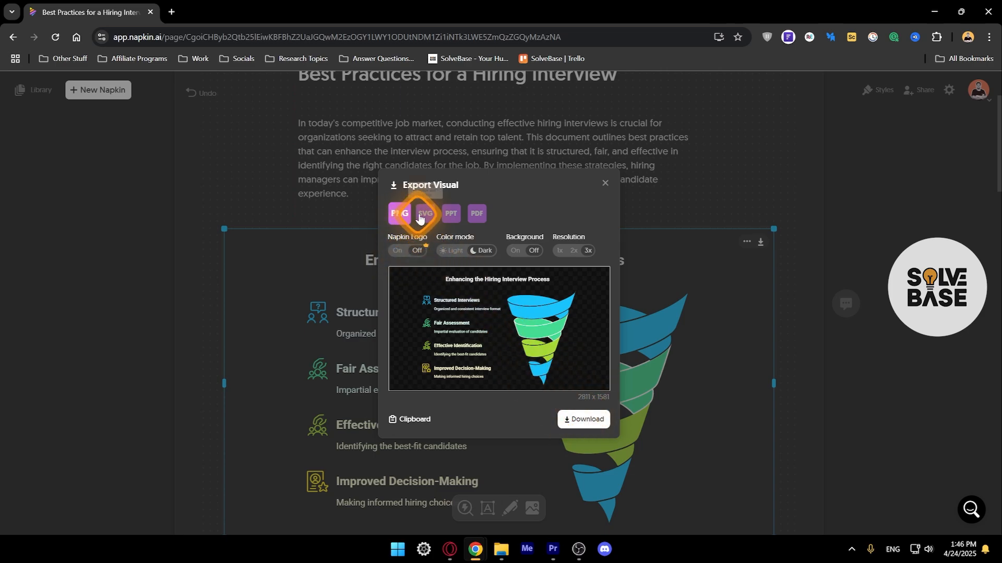
left_click(583, 420)
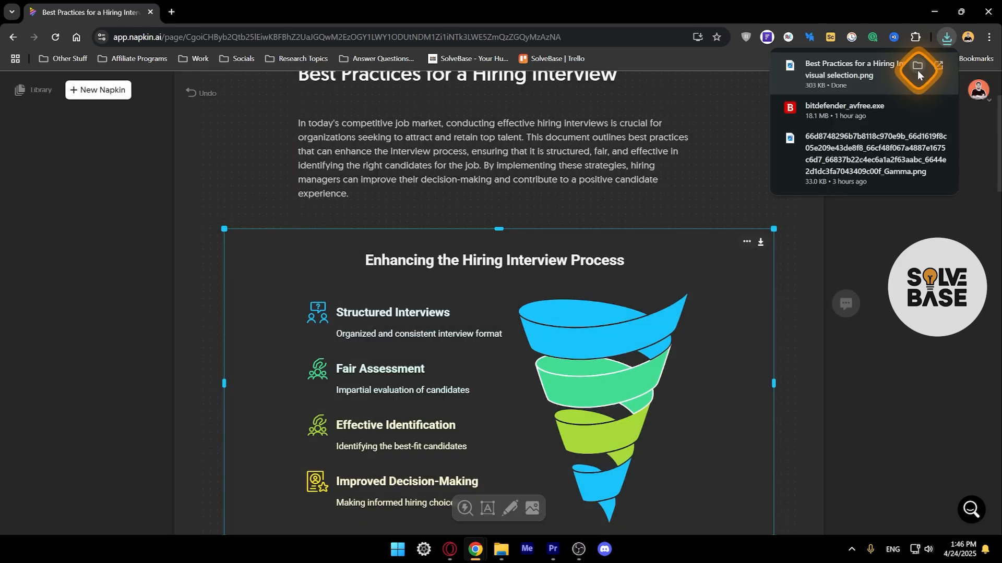
Open the downloaded PNG in the image viewer to check it, and close the viewer
left_click(878, 70)
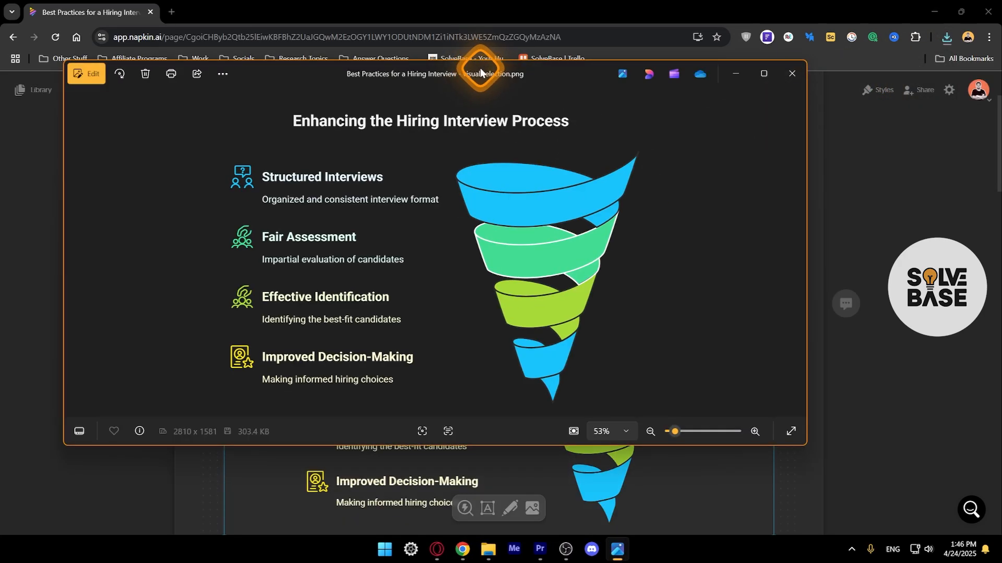
double_click(482, 73)
key("Escape")
Generate visual suggestions for the paragraph under the heading "1. Prepare Thoroughly"
scroll(785, 376, "down", 7)
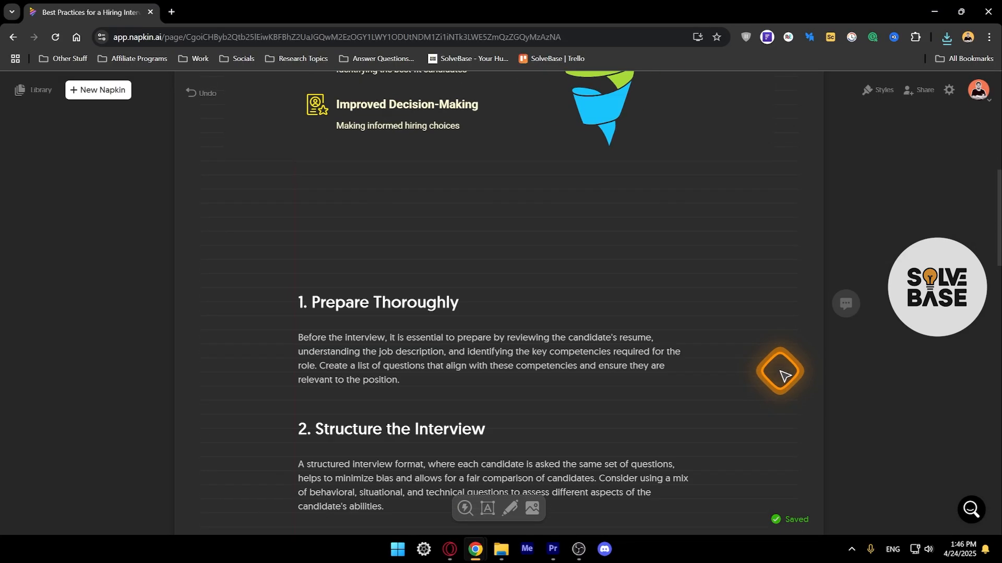
scroll(784, 376, "down", 4)
scroll(490, 234, "up", 2)
mouse_move(415, 261)
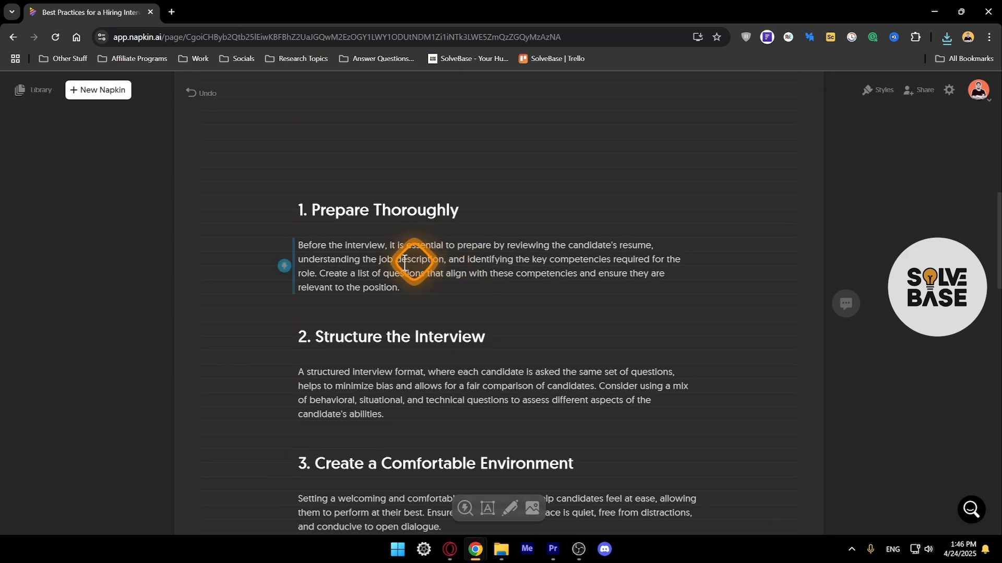
left_click(280, 268)
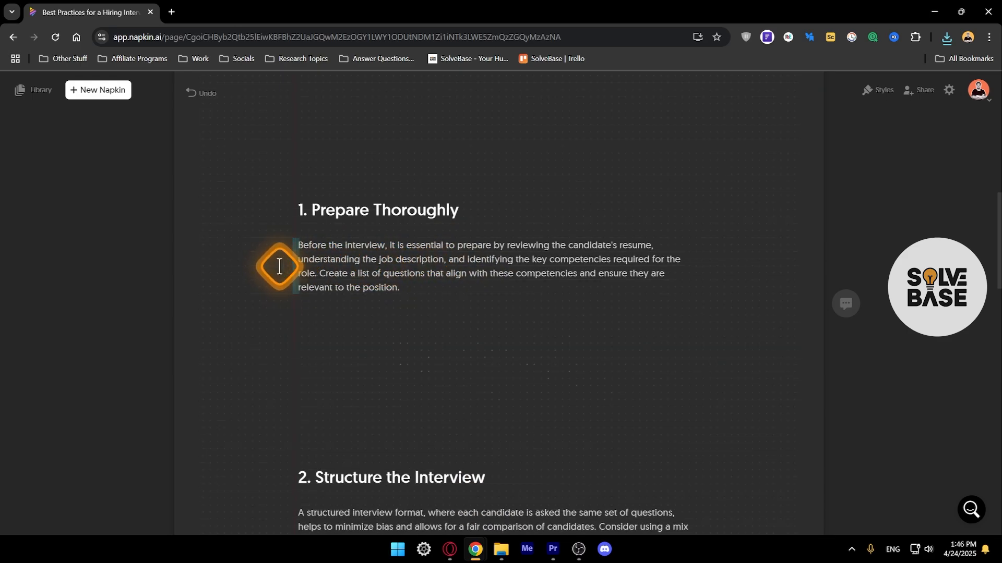
left_click(293, 286)
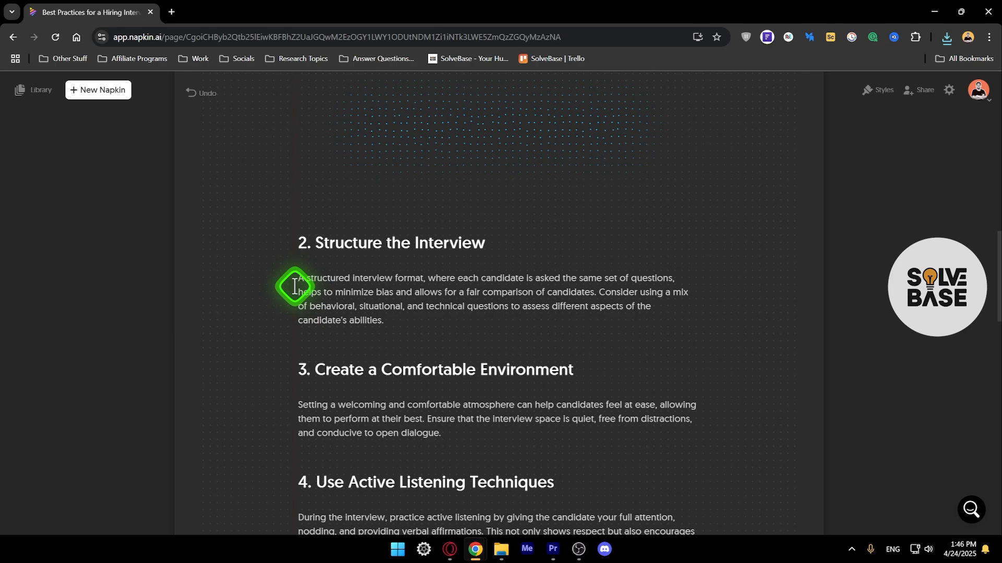
scroll(428, 300, "up", 4)
scroll(514, 337, "down", 2)
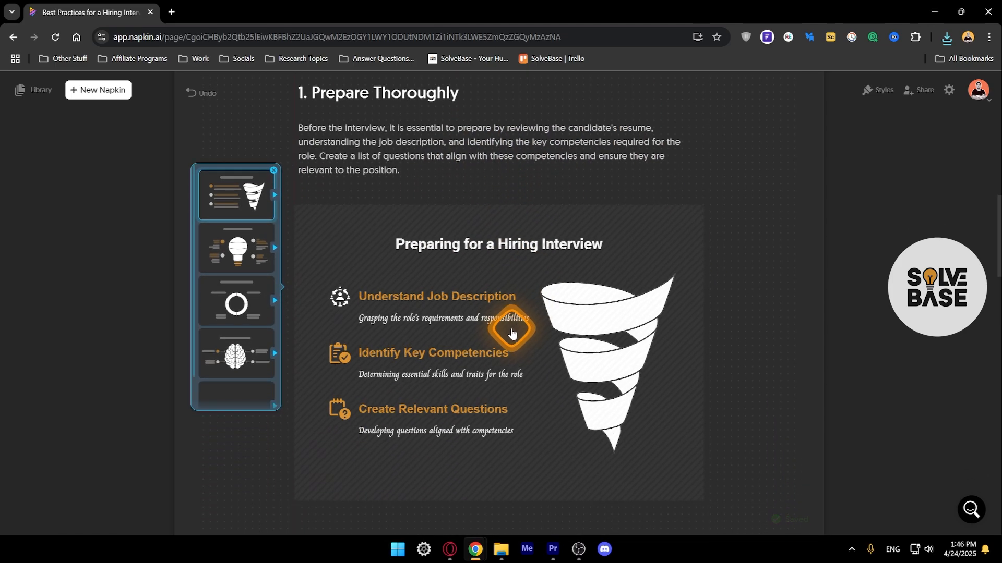
Choose the light bulb visual for the preparation paragraph and apply the style with thin blue, green and yellow outlines
left_click(244, 251)
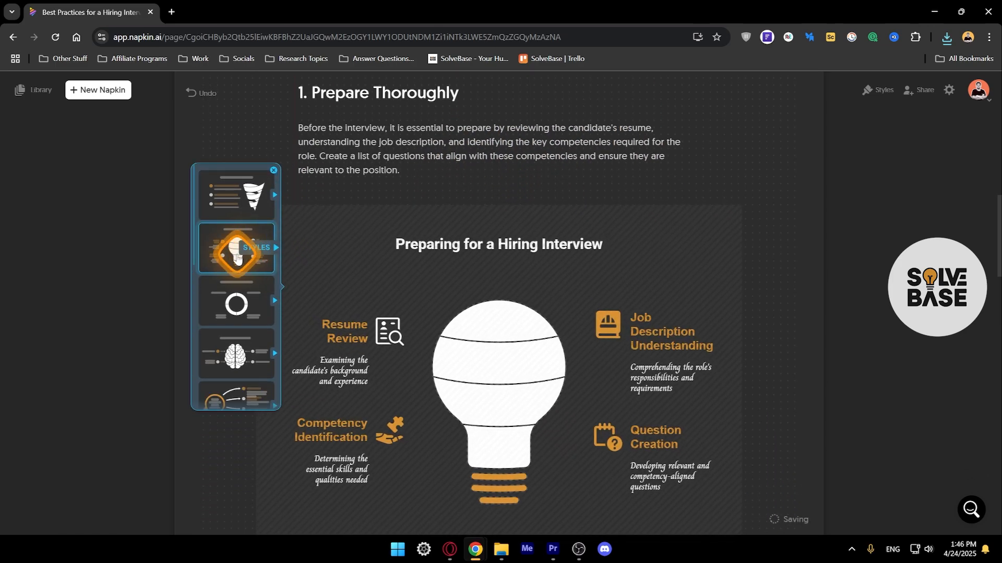
left_click(240, 247)
left_click(573, 298)
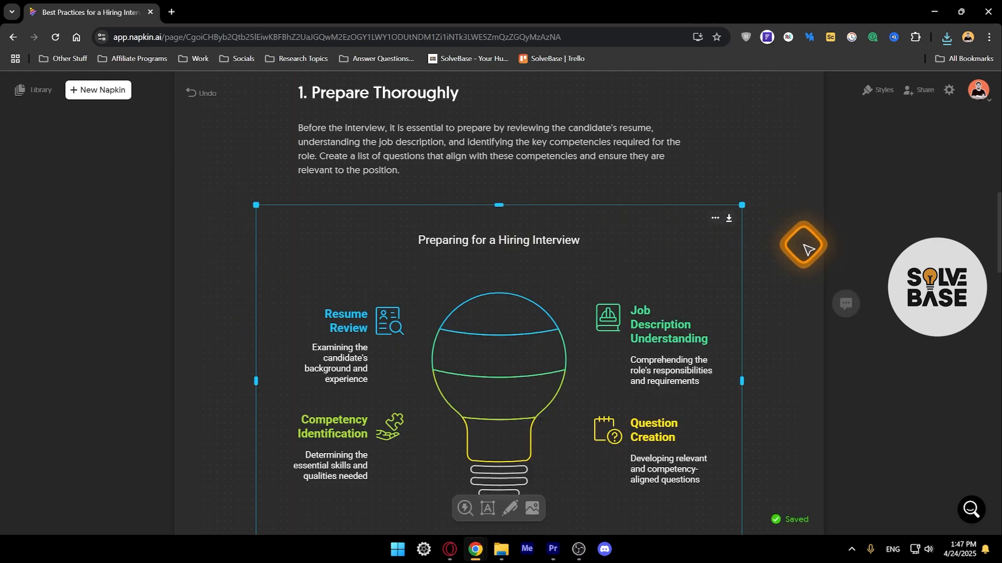
left_click(807, 250)
scroll(519, 308, "down", 1)
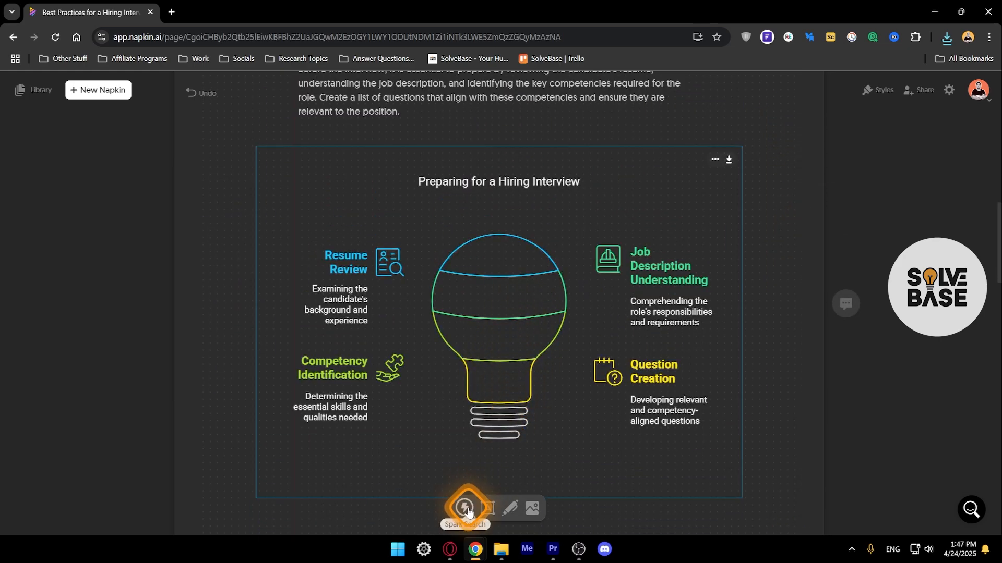
Insert the cat icon with Spark Search and place it inside the green band of the light bulb
left_click_drag(466, 514, 483, 368)
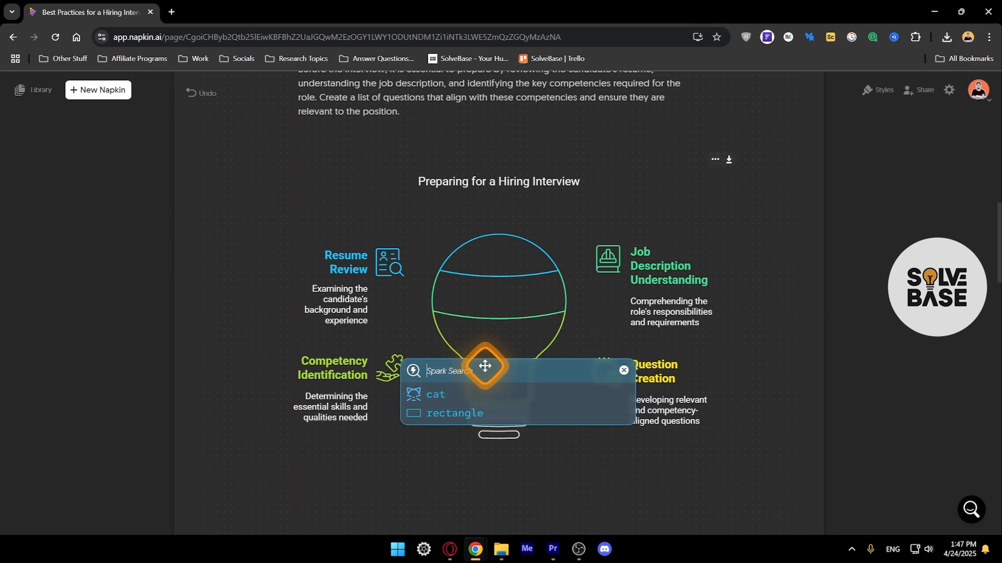
left_click(445, 398)
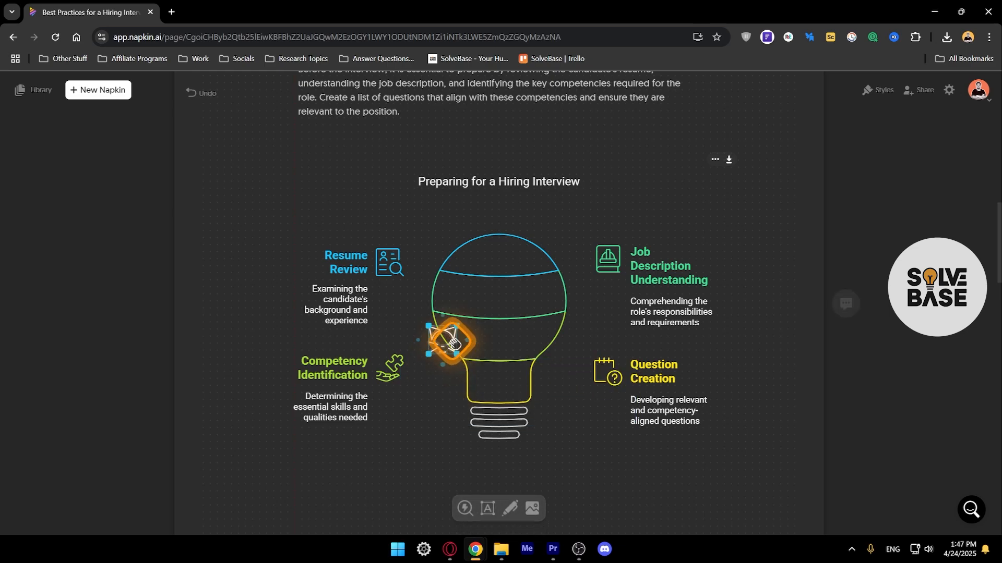
left_click_drag(454, 343, 501, 299)
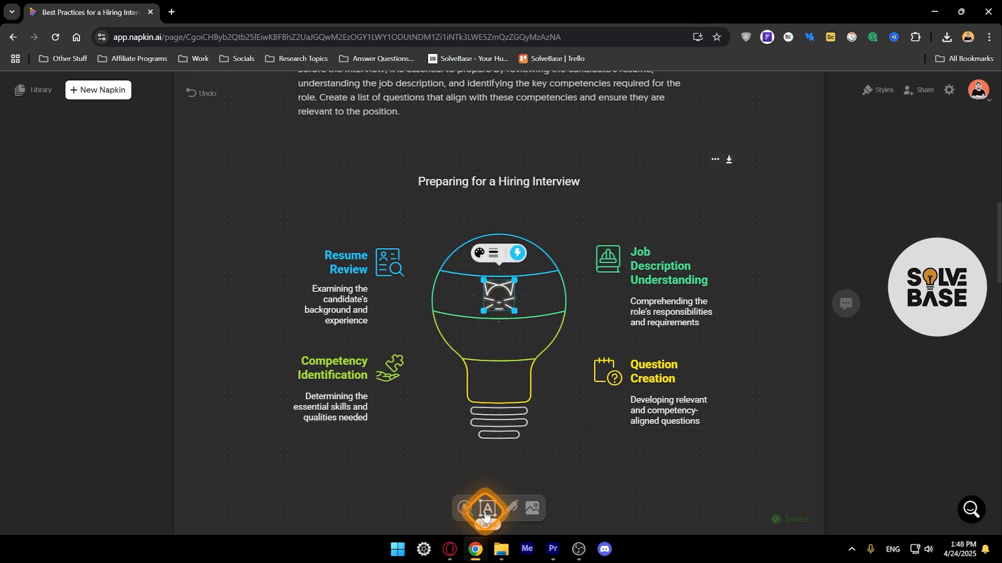
Add the text "asdasdsa" just below the base of the light bulb
left_click(485, 514)
left_click(465, 451)
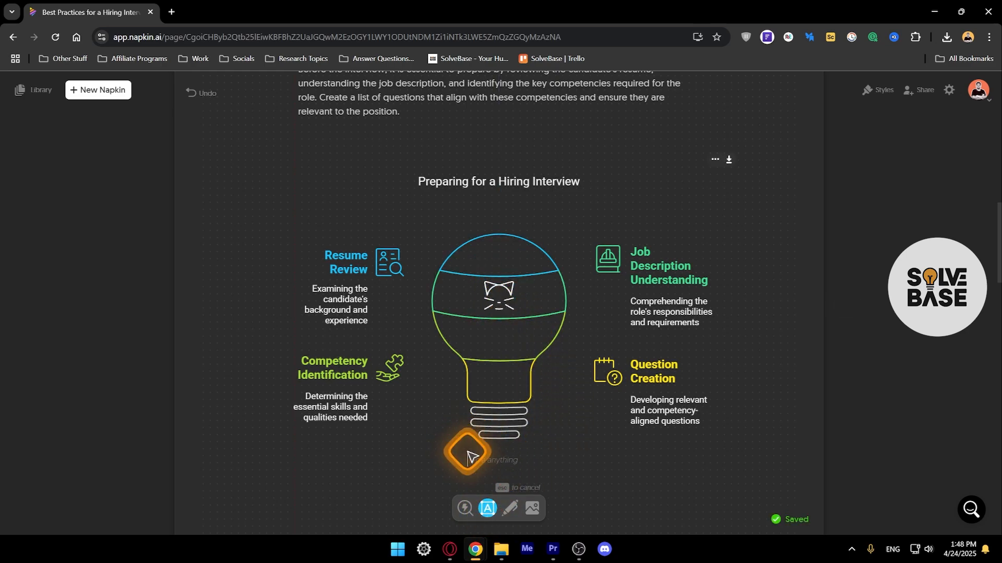
type("asdasdsa")
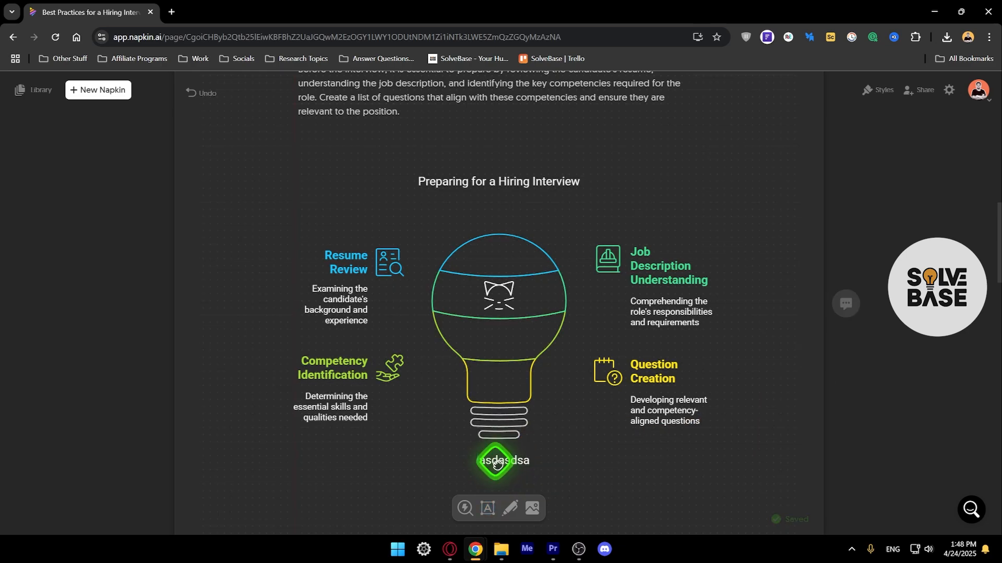
left_click_drag(497, 462, 498, 455)
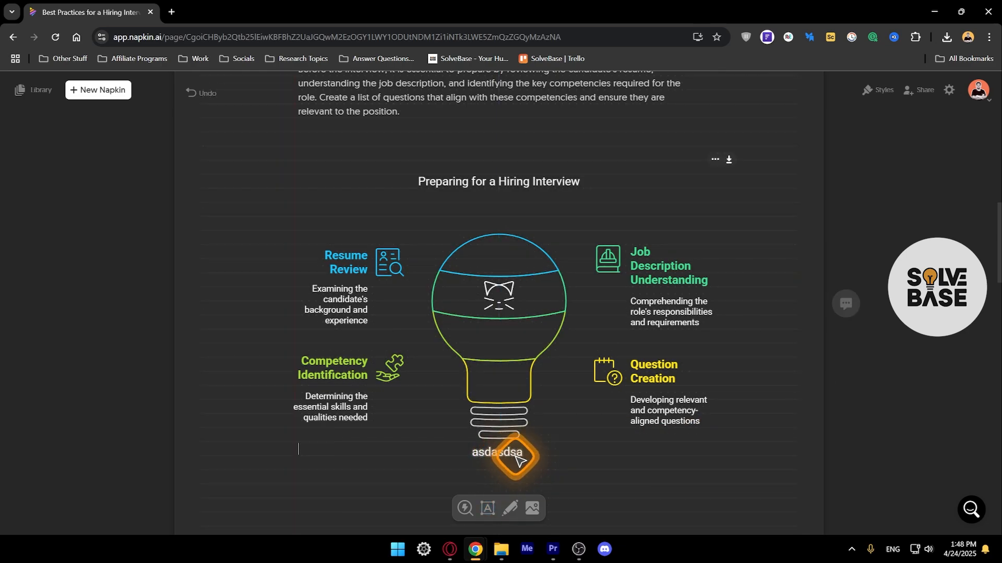
Replace the text below the light bulb with "Type" and shift the label slightly
double_click(516, 458)
key("shift")
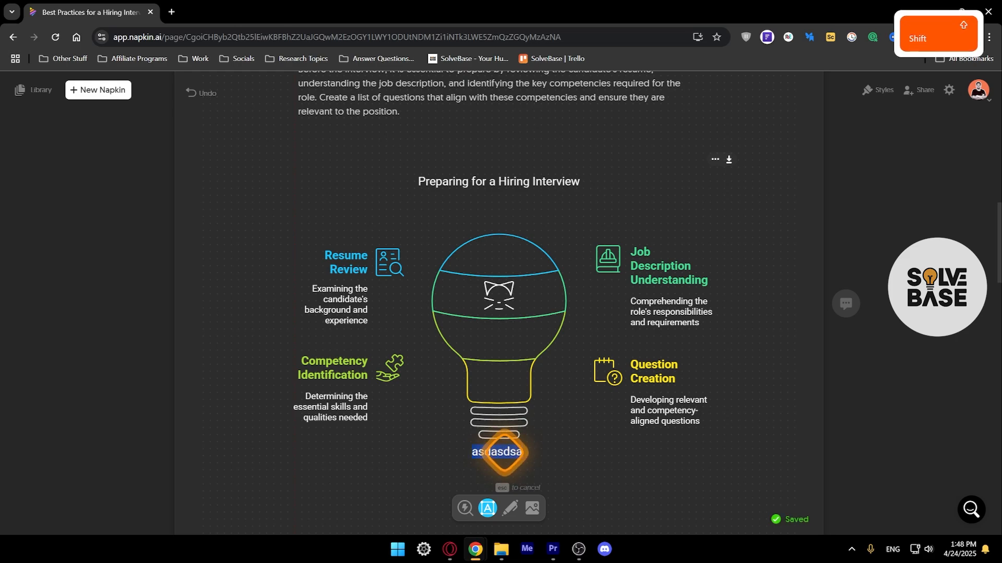
type("Type")
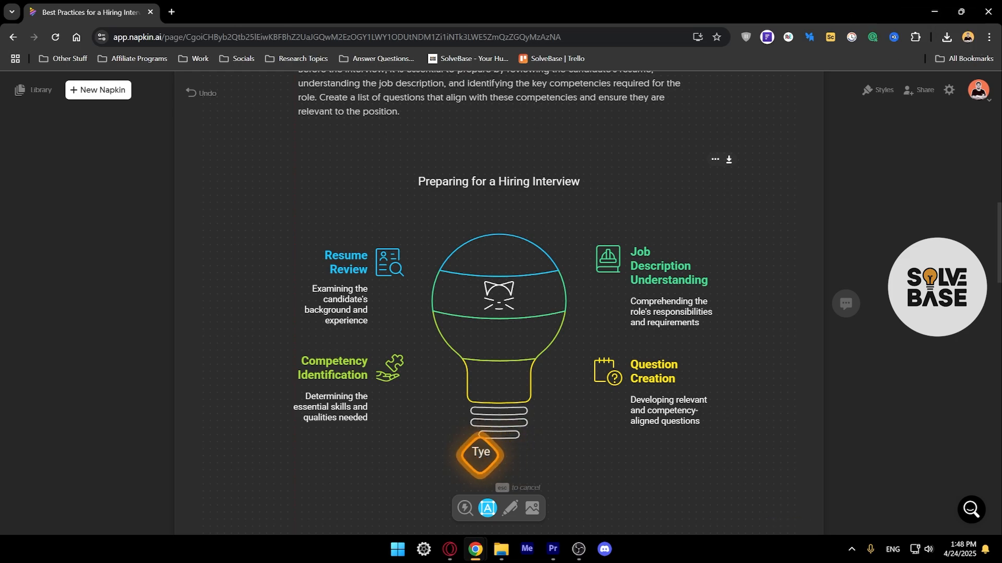
left_click_drag(501, 453, 520, 467)
left_click(508, 461)
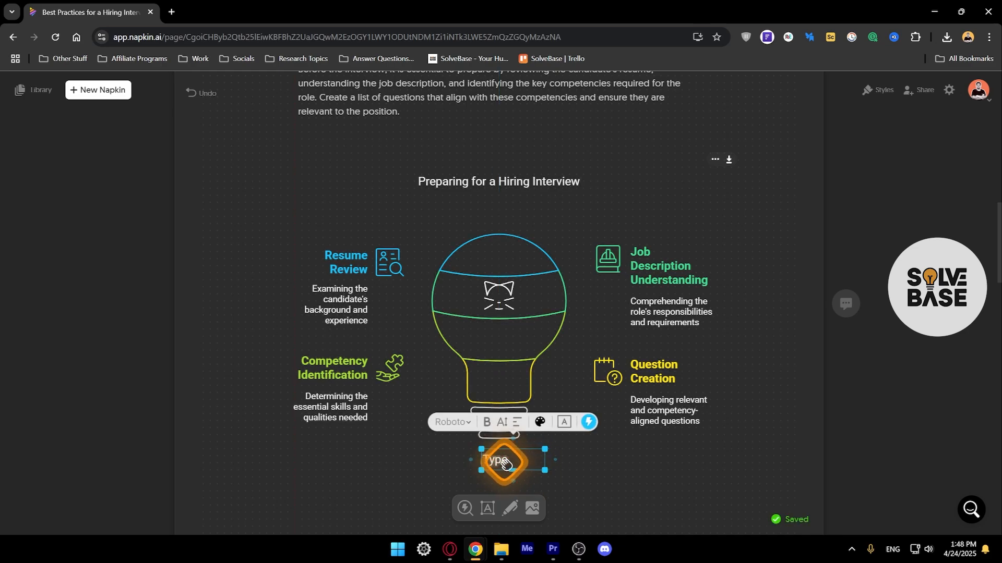
Toggle the bold weight of the "Type" label and set its font to Courier New
left_click(487, 423)
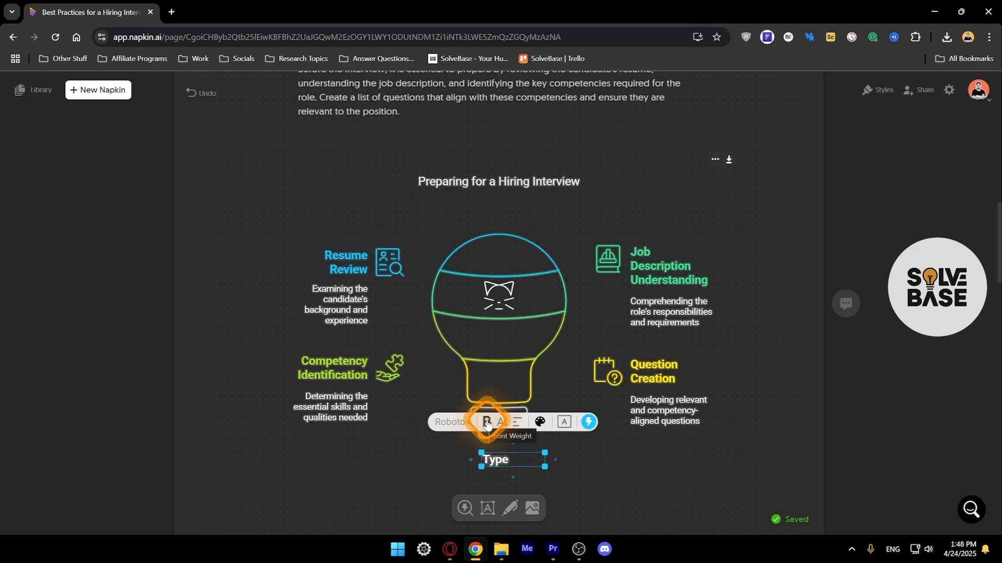
left_click(487, 422)
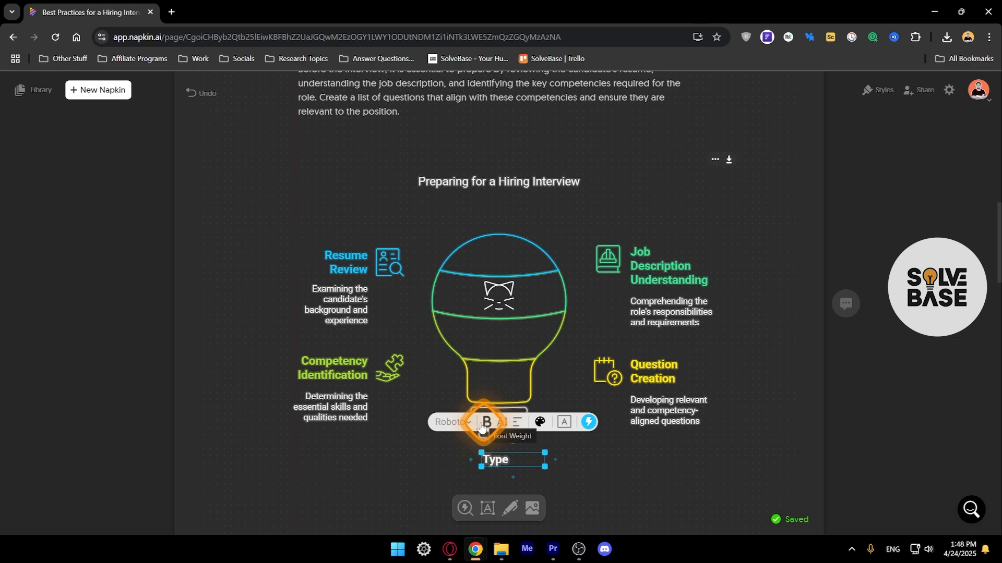
left_click(449, 422)
left_click(564, 421)
left_click(450, 422)
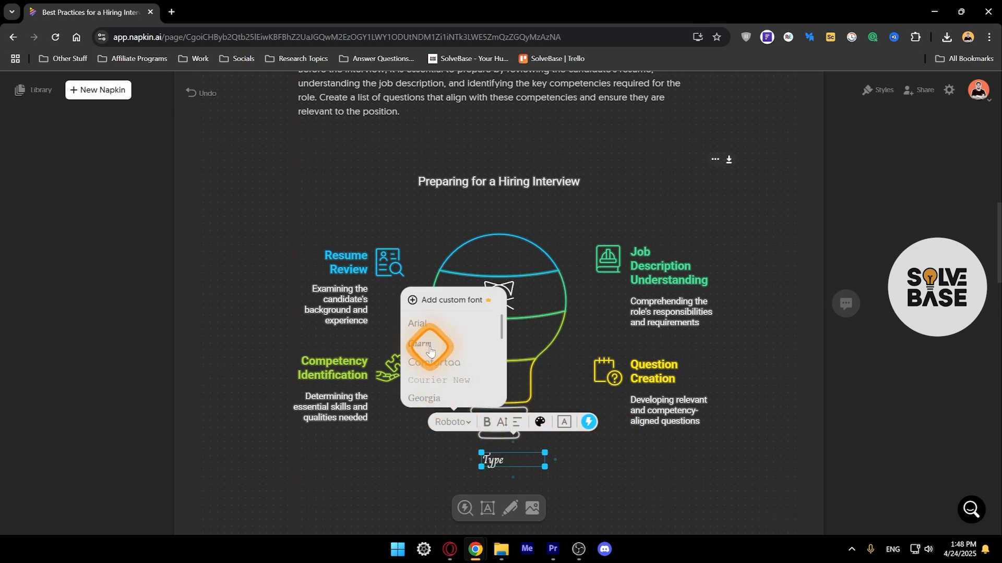
left_click(434, 382)
left_click(498, 422)
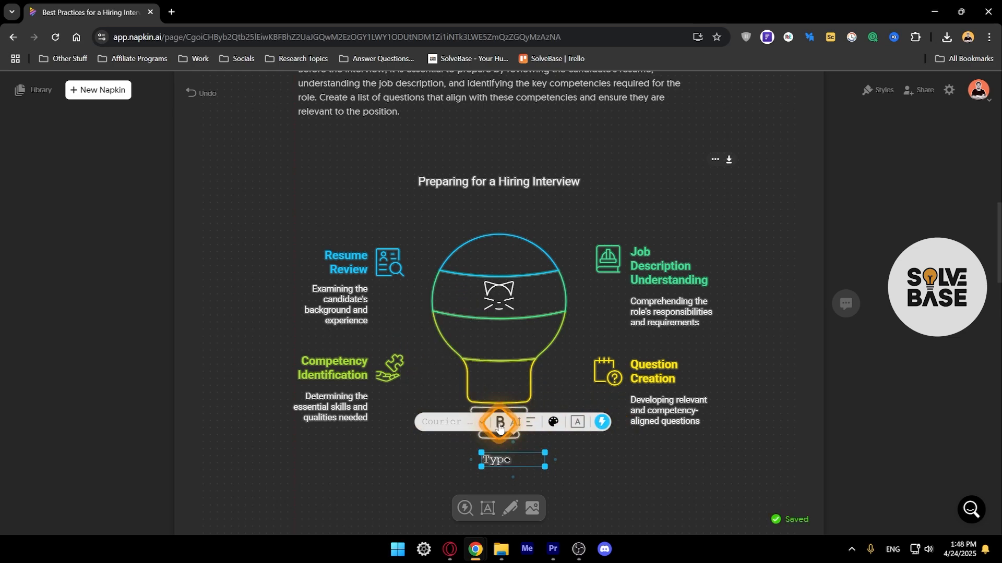
Enlarge the "Type" label to size XL and center its text horizontally
double_click(496, 459)
key("Escape")
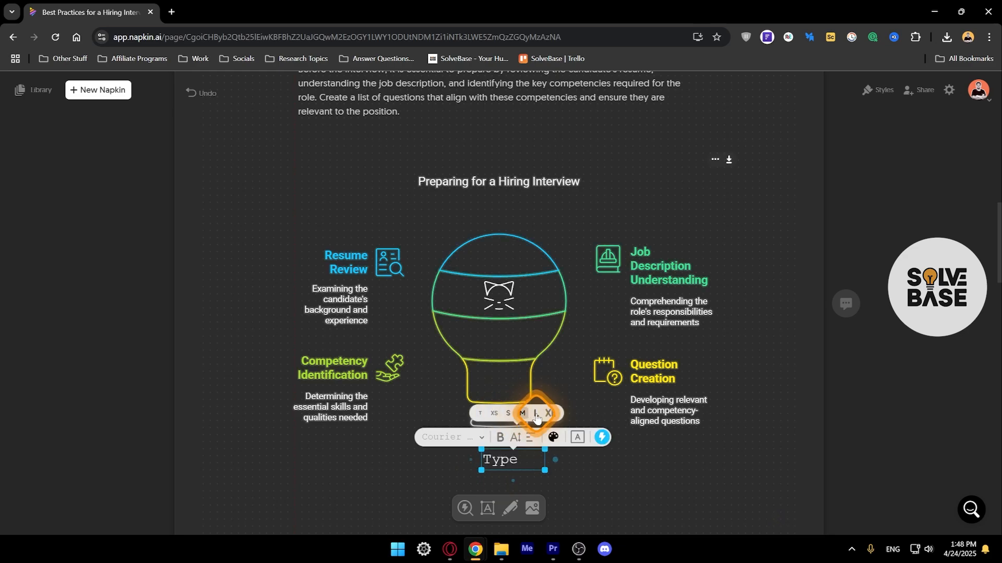
left_click(546, 414)
left_click(530, 437)
left_click(531, 395)
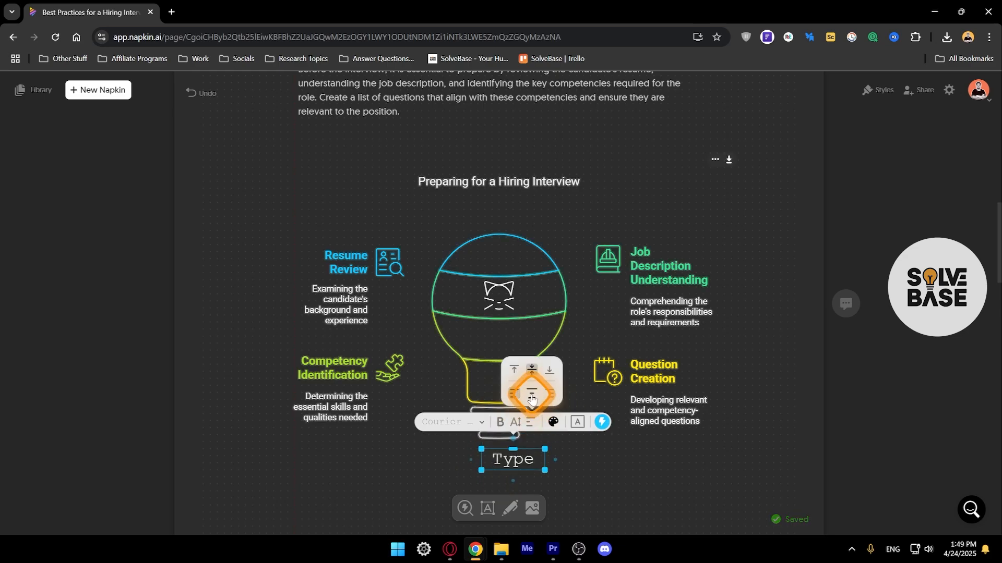
left_click(551, 396)
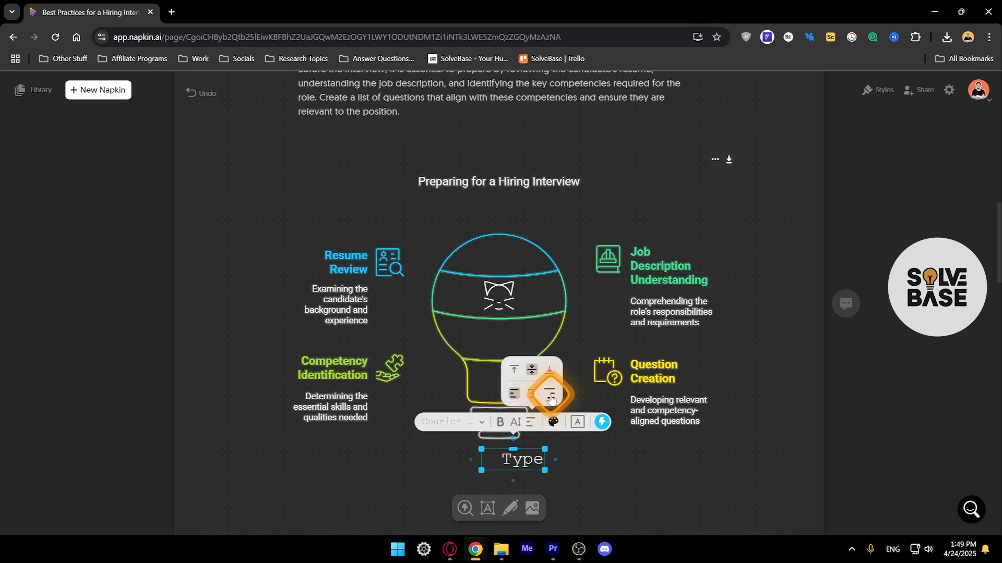
left_click(532, 395)
Set the "Type" label's color to white and enclose it in a diamond shape
left_click(553, 422)
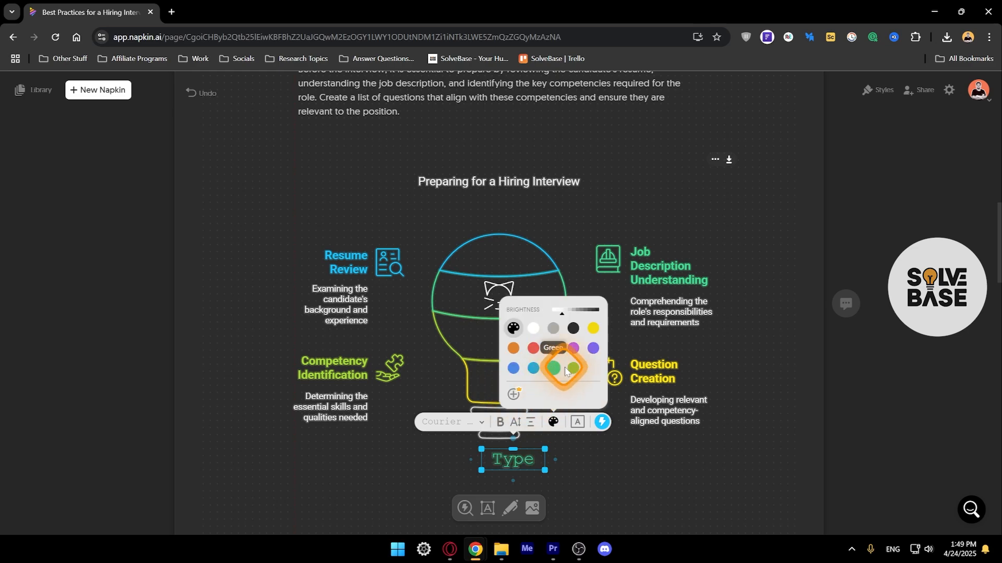
left_click(577, 422)
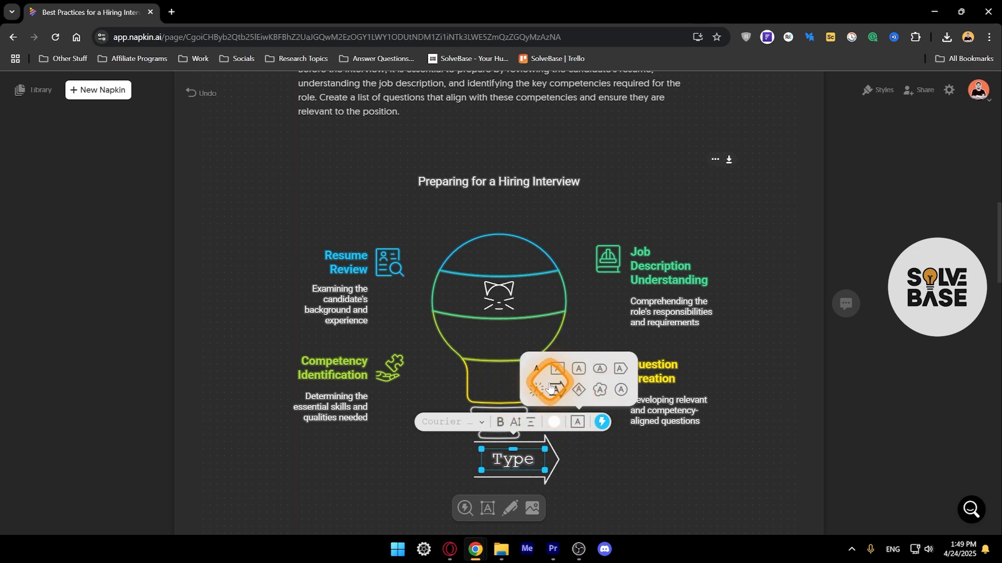
left_click(581, 389)
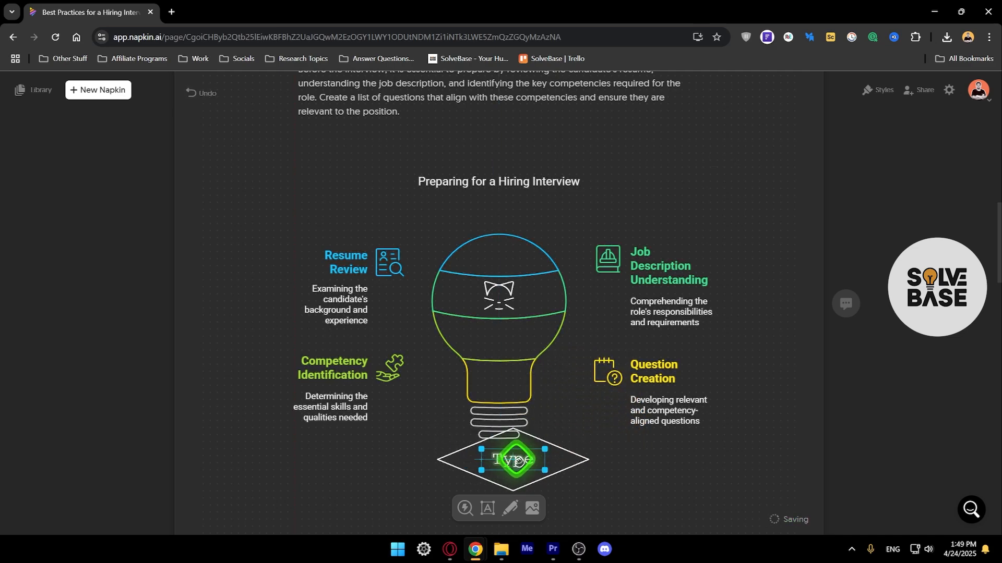
left_click(647, 462)
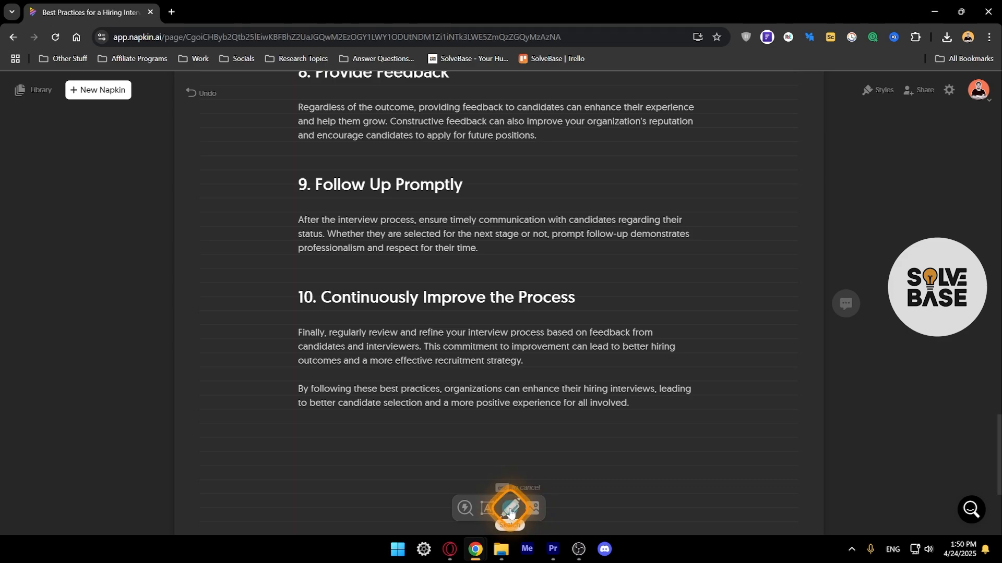
Sketch two stepped lines and a curved line below the closing paragraph, and bend the curve's upper end
left_click(510, 509)
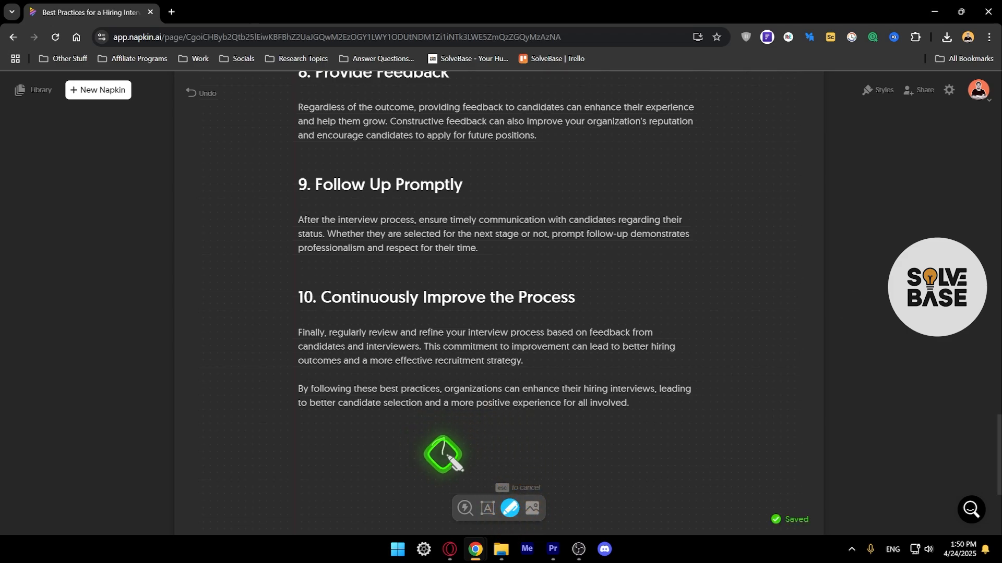
left_click_drag(443, 454, 468, 466)
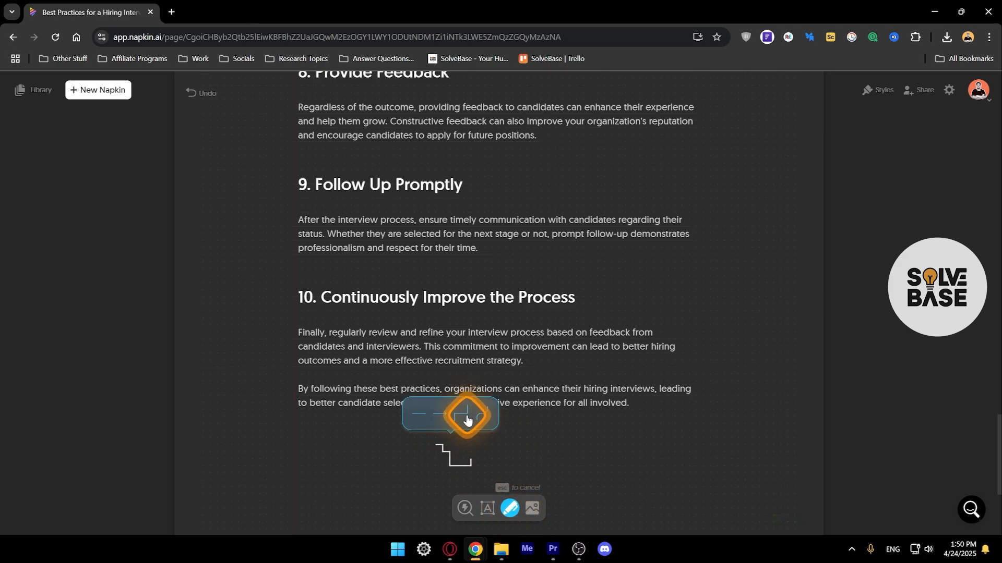
left_click_drag(496, 434, 554, 462)
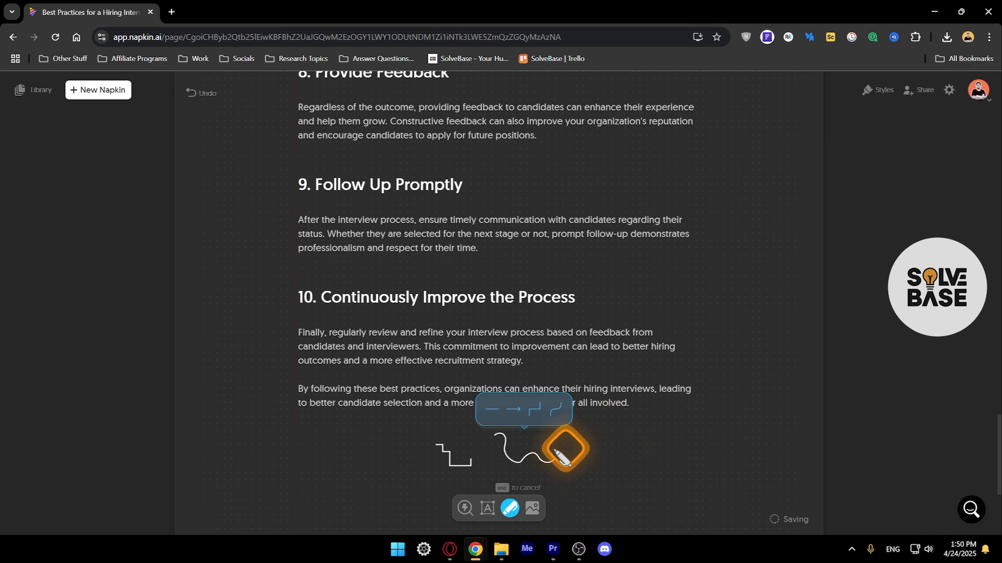
left_click(535, 411)
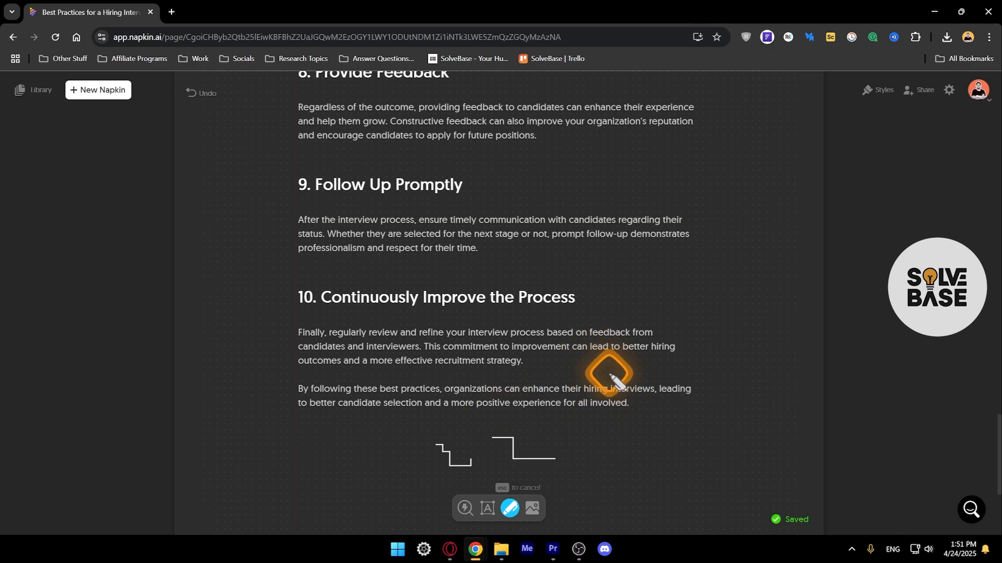
mouse_move(599, 496)
left_mouse_down()
mouse_move(604, 476)
mouse_move(631, 458)
mouse_move(635, 425)
left_mouse_up()
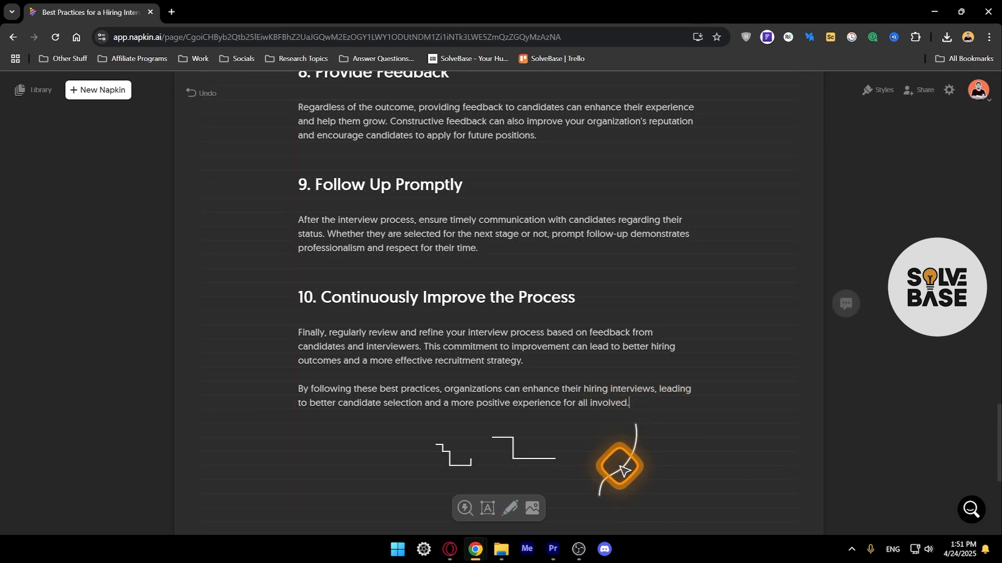
mouse_move(639, 501)
left_mouse_down()
mouse_move(586, 398)
mouse_move(615, 401)
left_mouse_up()
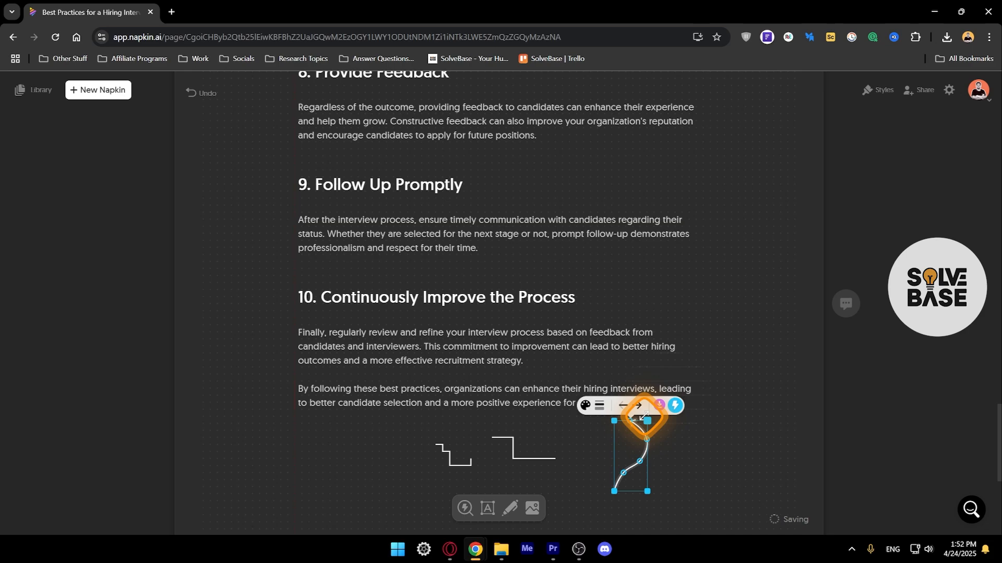
Give the curved line a filled arrowhead at its upper end and a small dot at its lower end
mouse_move(641, 407)
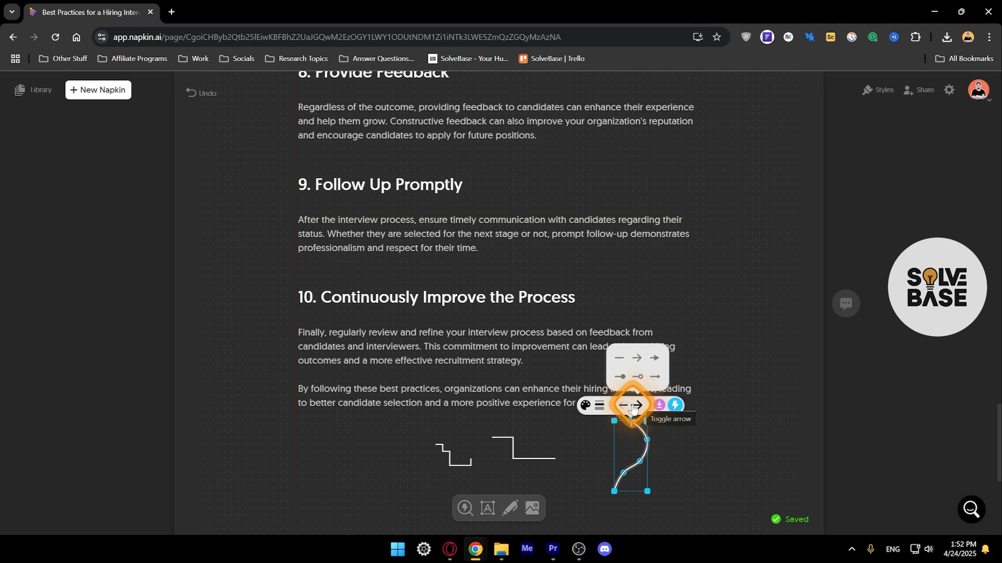
left_click(655, 359)
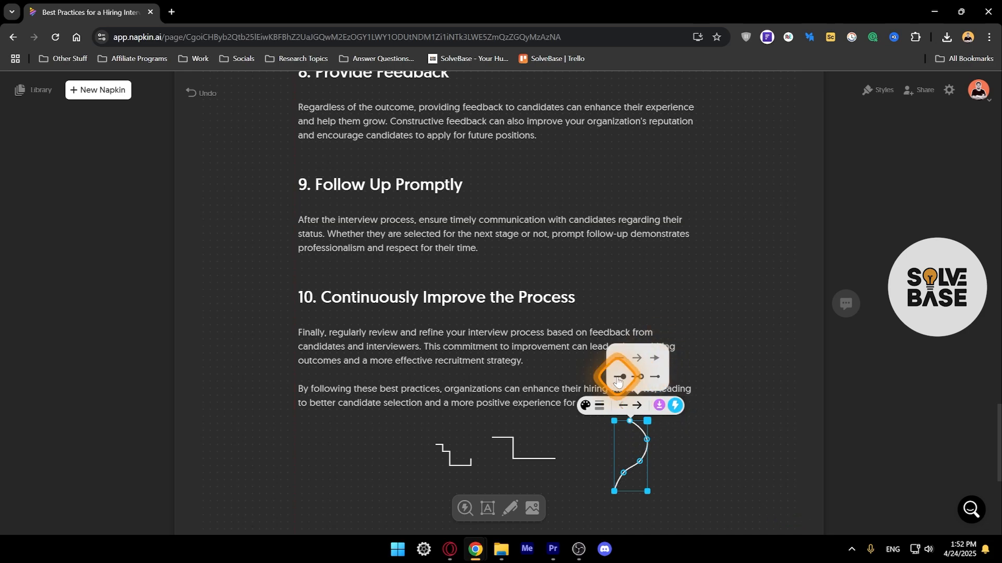
left_click(634, 422)
left_click(615, 492)
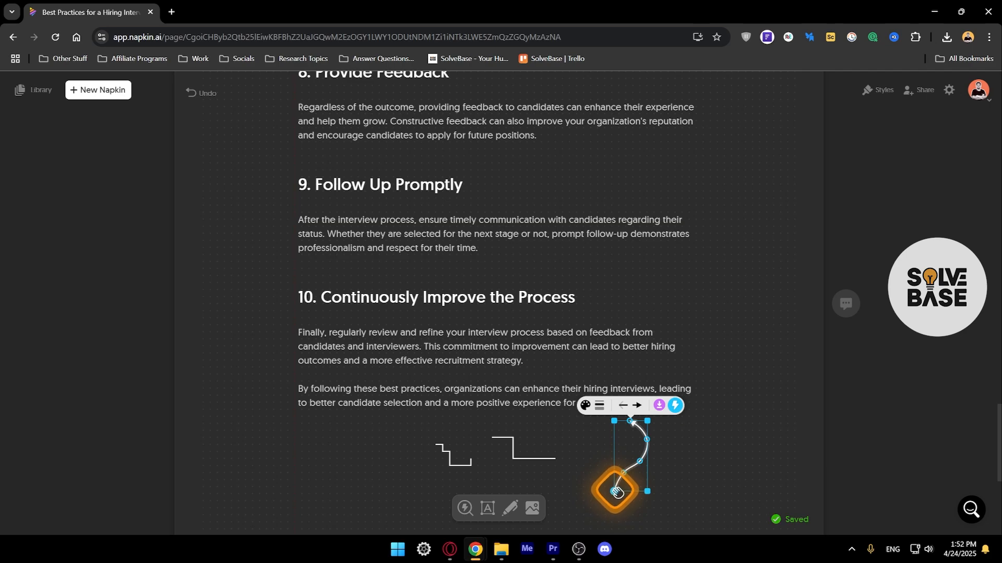
left_click(628, 375)
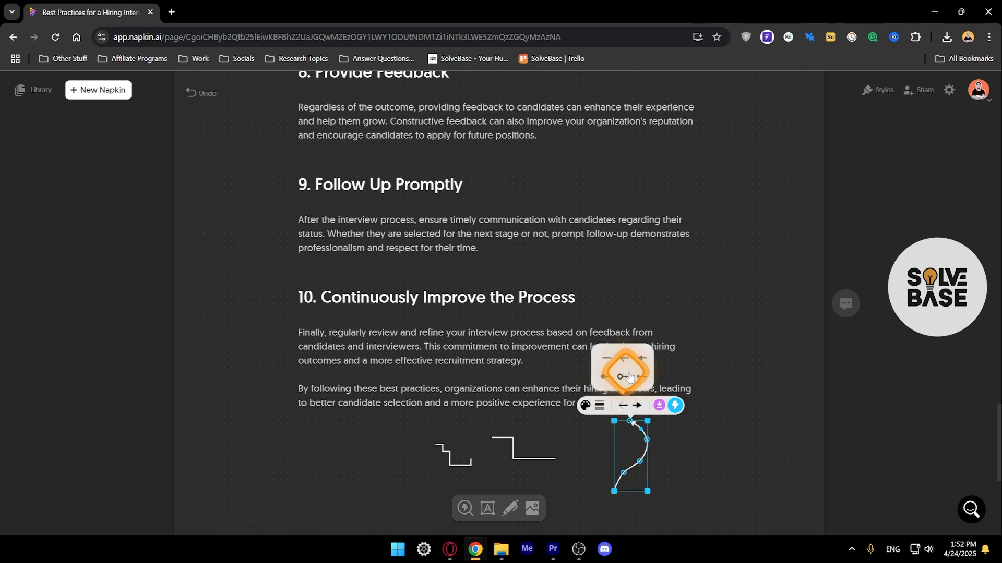
left_click(634, 493)
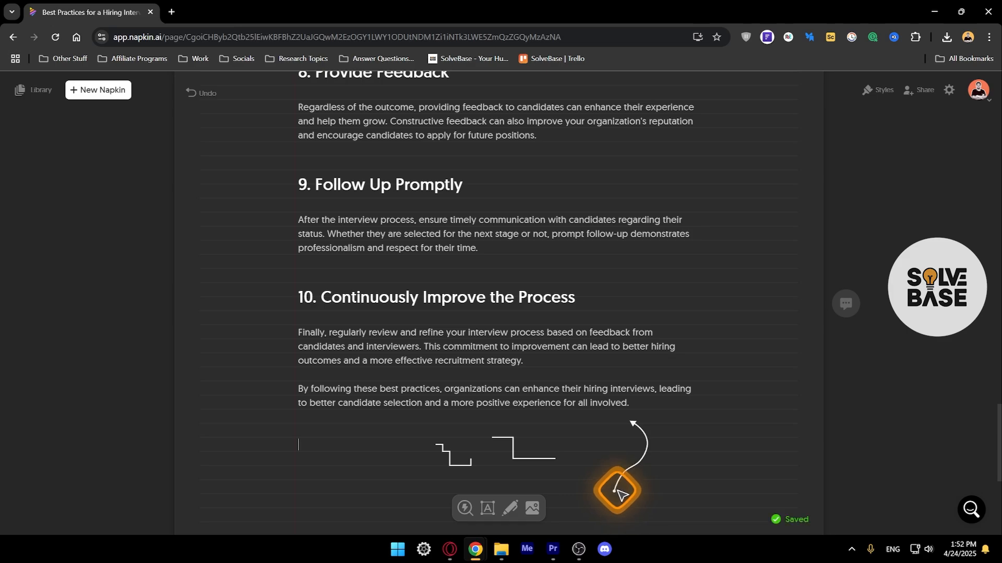
Thicken the curved arrow, give it a dotted pattern and color it green
left_click(614, 491)
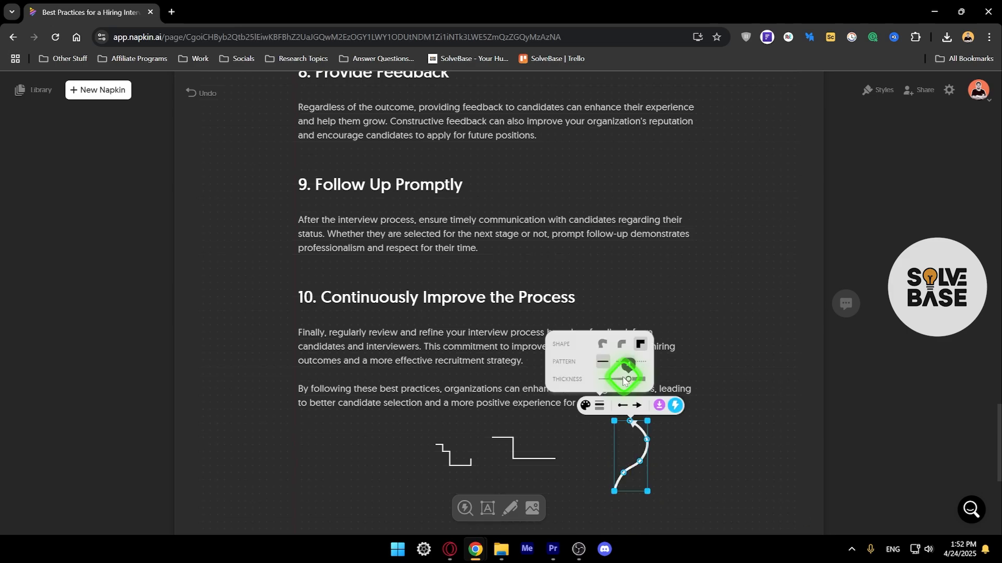
left_click(617, 362)
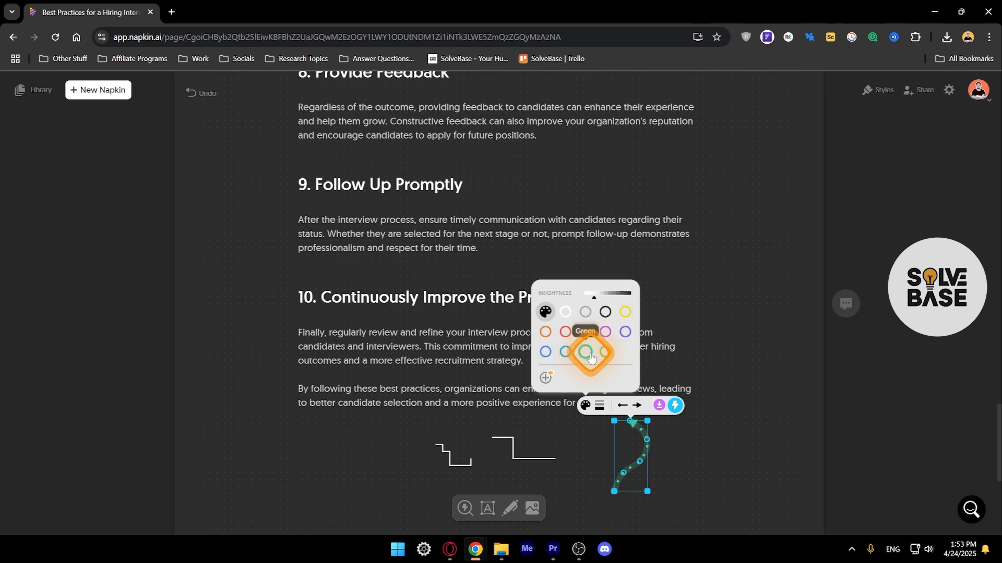
left_click(590, 351)
left_click(711, 457)
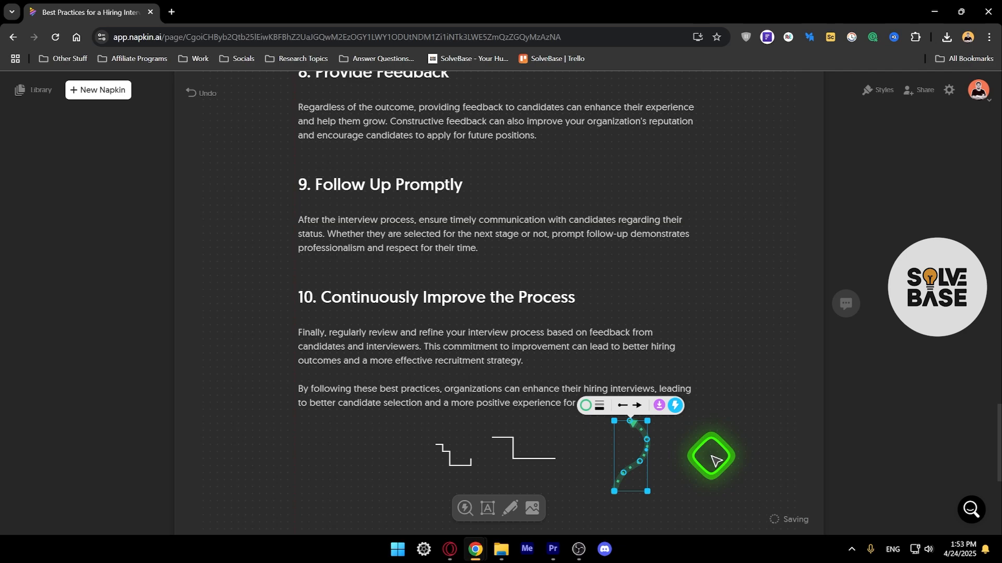
Check the PPT export options for the green dotted arrow without downloading it
left_click(659, 406)
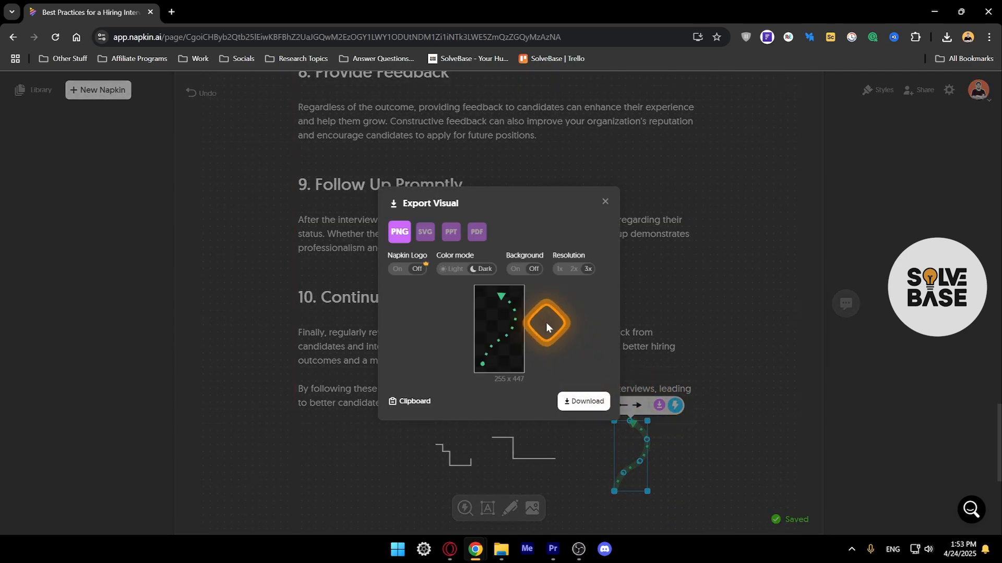
left_click(451, 235)
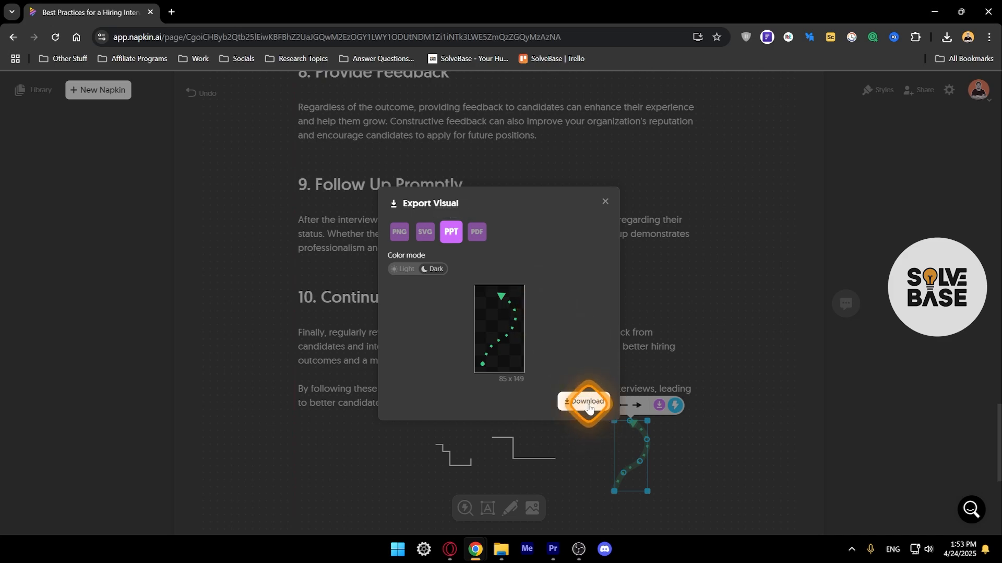
left_click(605, 201)
Check the PPT export options for the light bulb visual under "1. Prepare Thoroughly" without downloading it
scroll(666, 385, "up", 20)
left_click(535, 416)
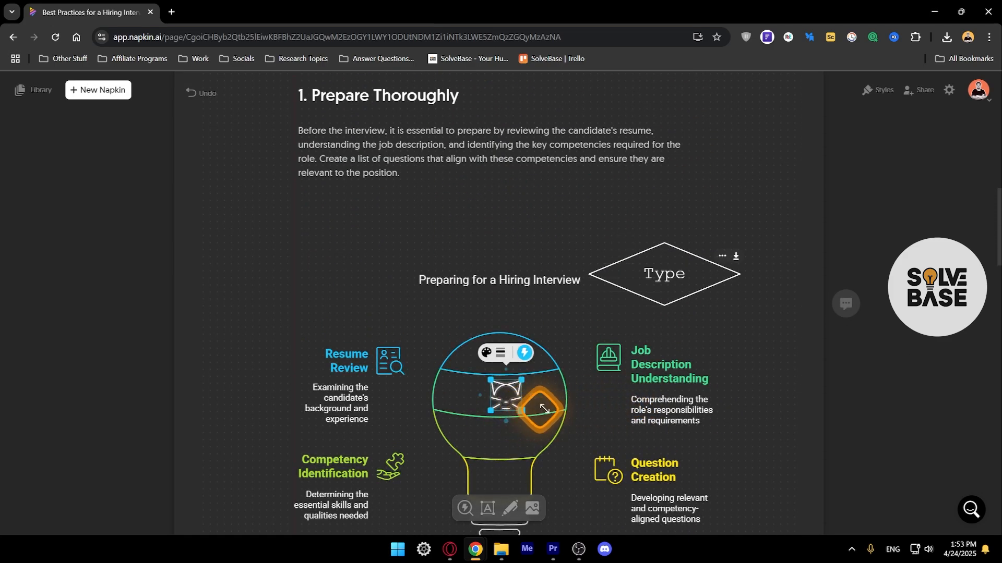
left_click(735, 257)
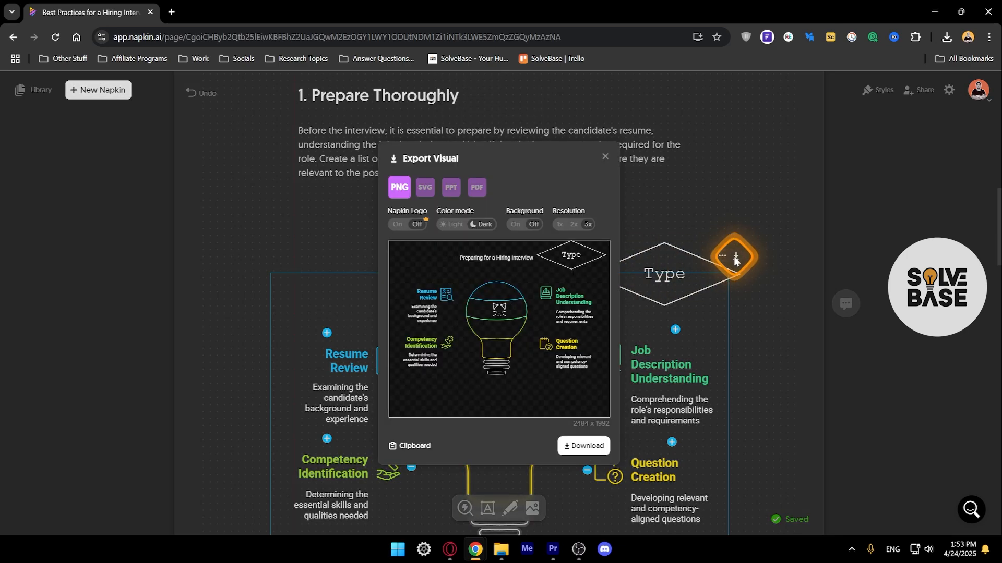
left_click(455, 192)
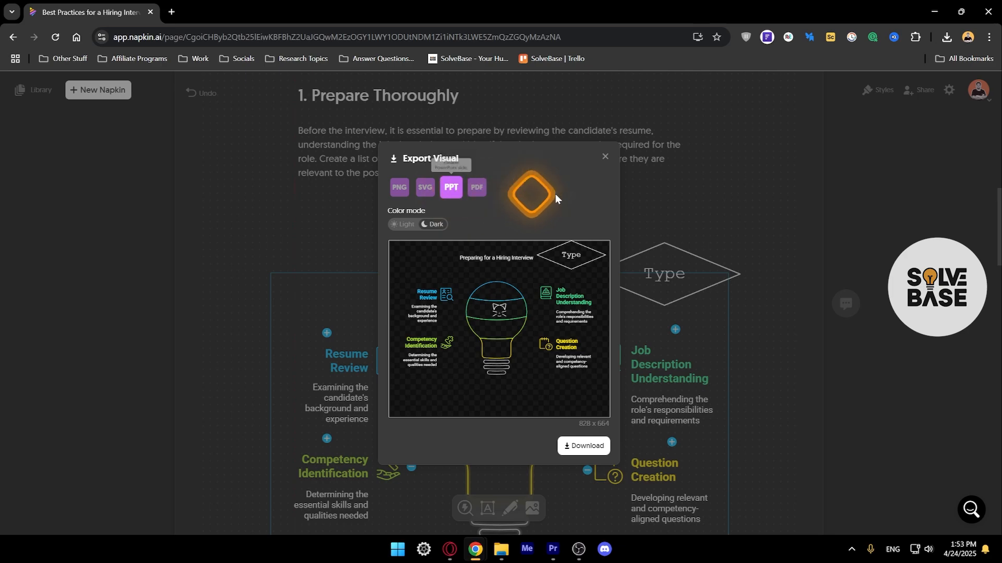
left_click(606, 158)
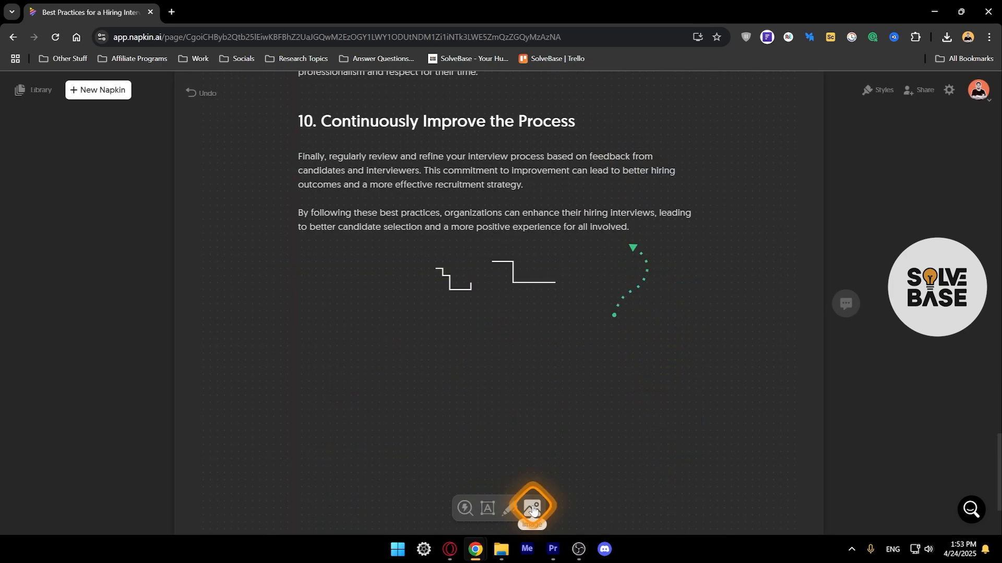
Review the image import options, switch to File Explorer, and add the Gallery picture of the man in the plaid shirt below the closing paragraph
left_click(533, 510)
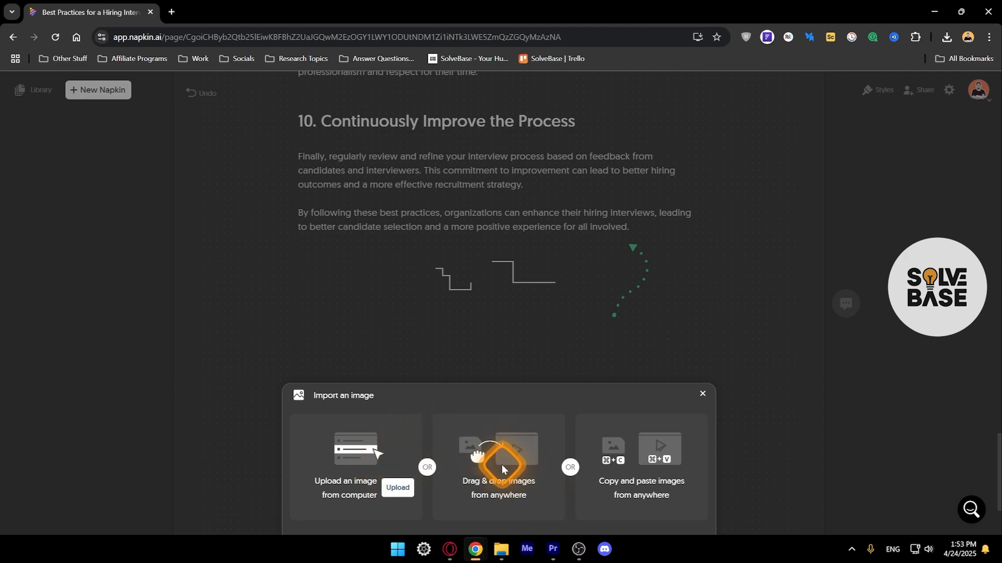
left_click(703, 393)
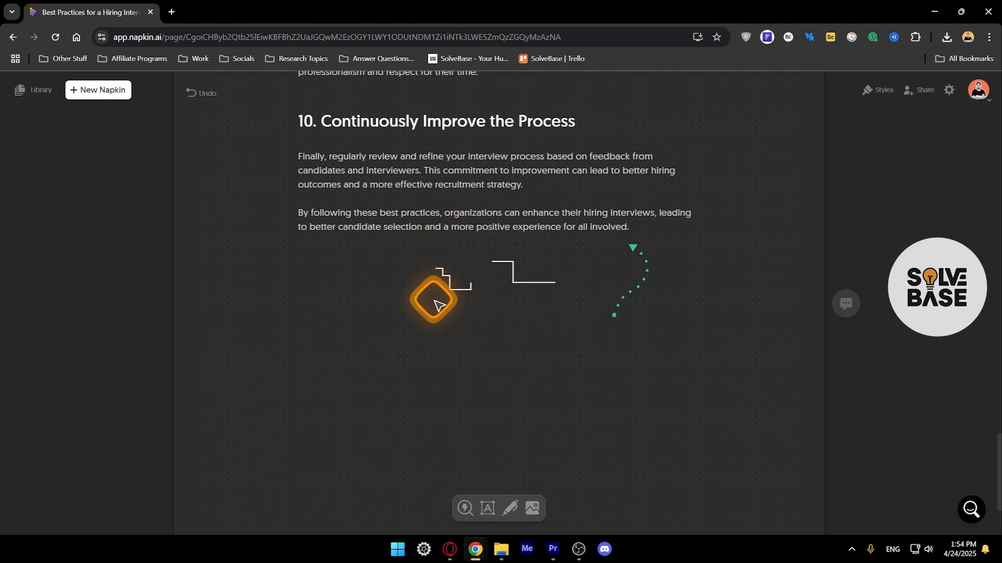
left_click(500, 546)
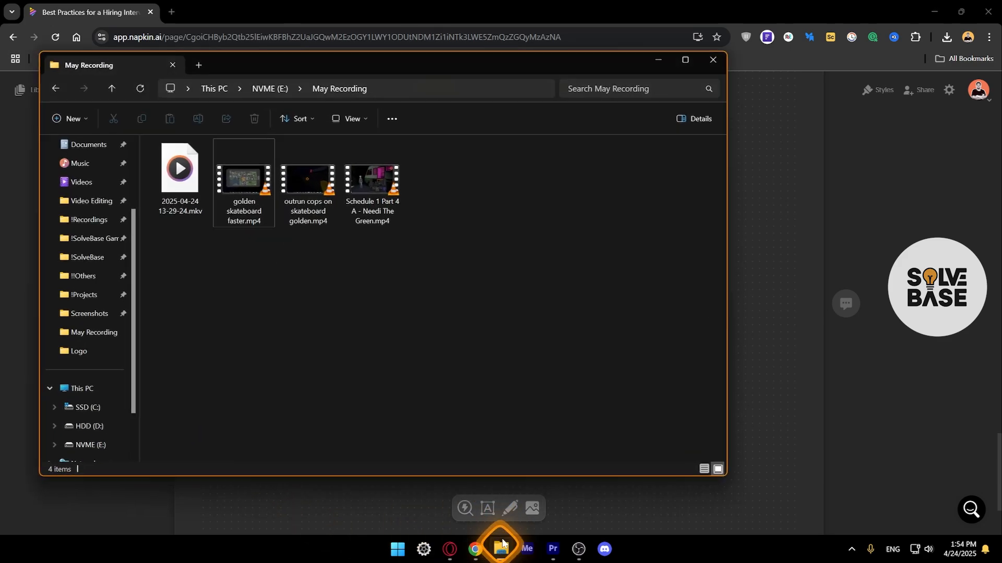
left_click_drag(349, 65, 670, 93)
left_click(190, 163)
left_click_drag(896, 441, 328, 334)
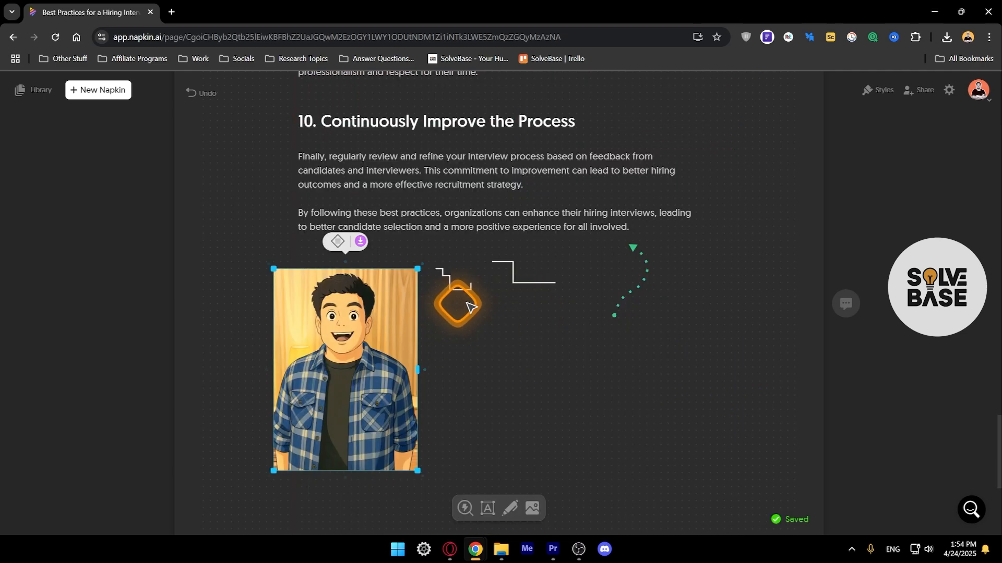
Add the Gallery picture captioned "Ten years ago." beside the plaid-shirt picture, and move the plaid-shirt picture lower
left_click_drag(468, 307, 351, 375)
left_click(502, 550)
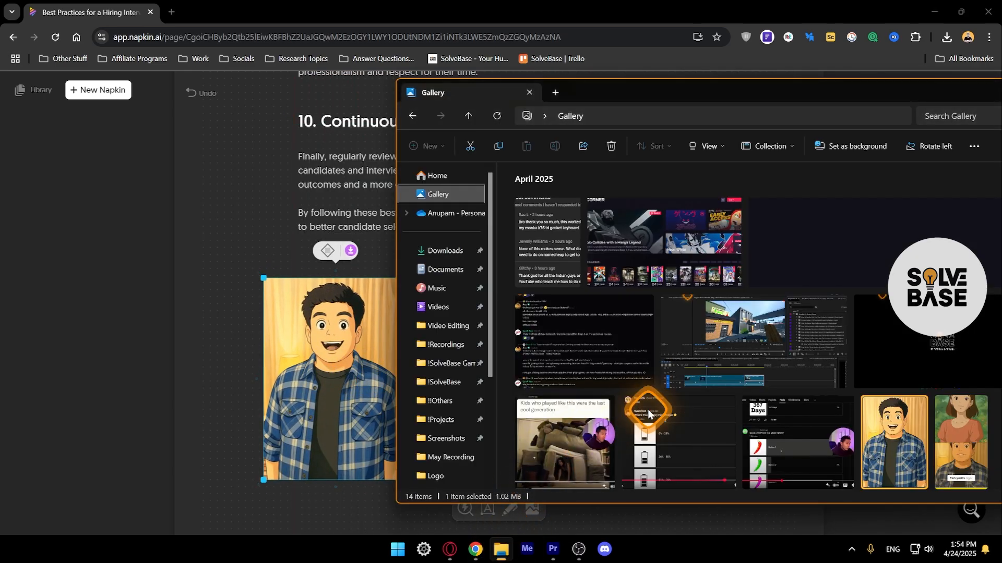
left_click_drag(969, 431, 262, 284)
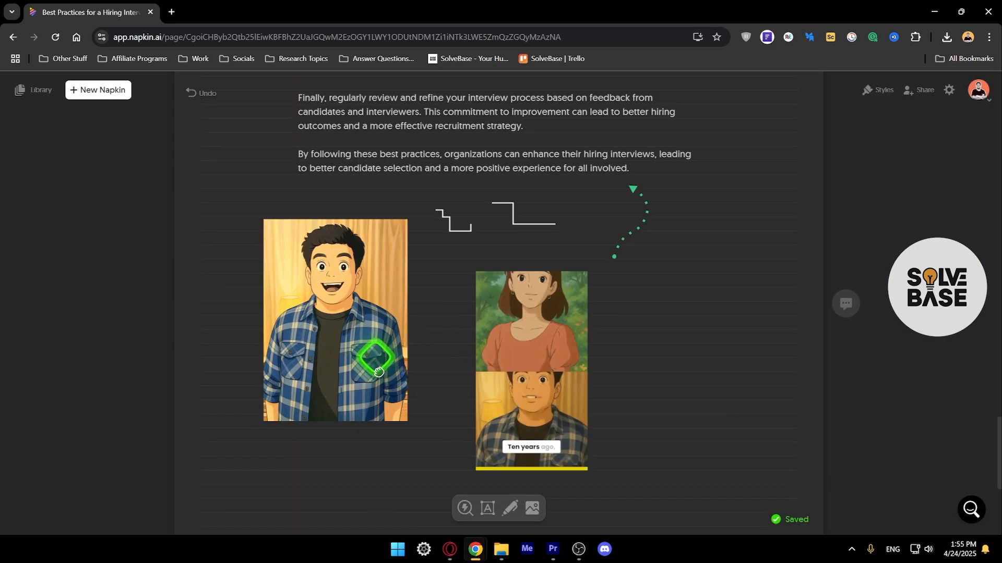
left_click_drag(376, 358, 384, 447)
left_click(405, 353)
left_click(530, 332)
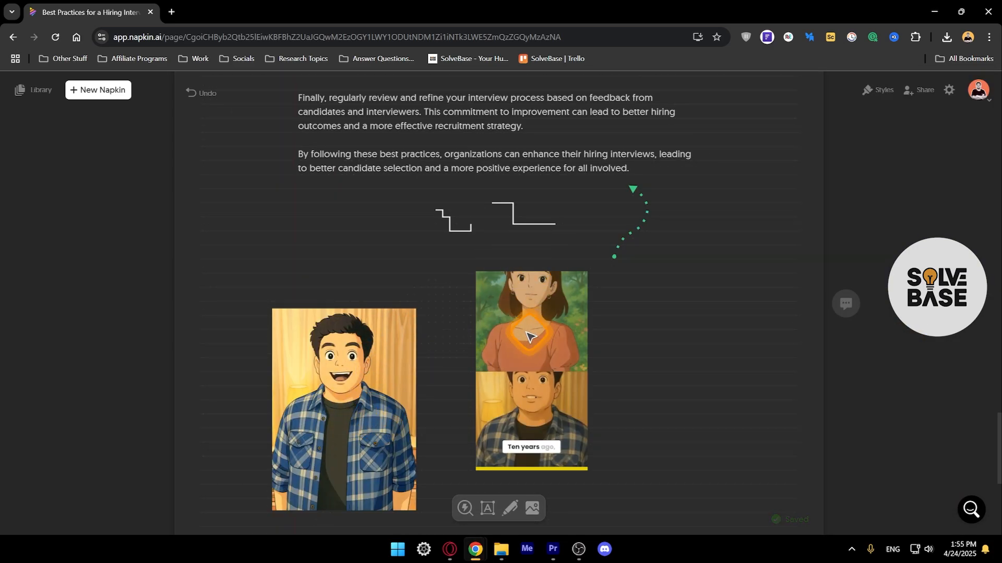
Connect the plaid-shirt picture's upper right corner to the second picture's left edge with an arrow, and bend the arrow into a curve
left_click(382, 401)
left_click(430, 399)
left_click(414, 408)
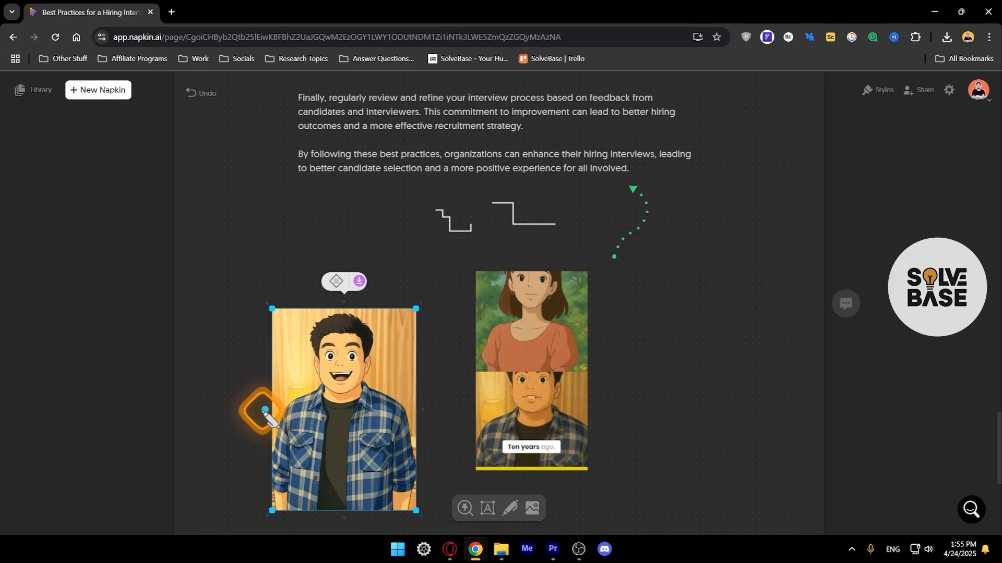
left_click_drag(421, 304, 514, 407)
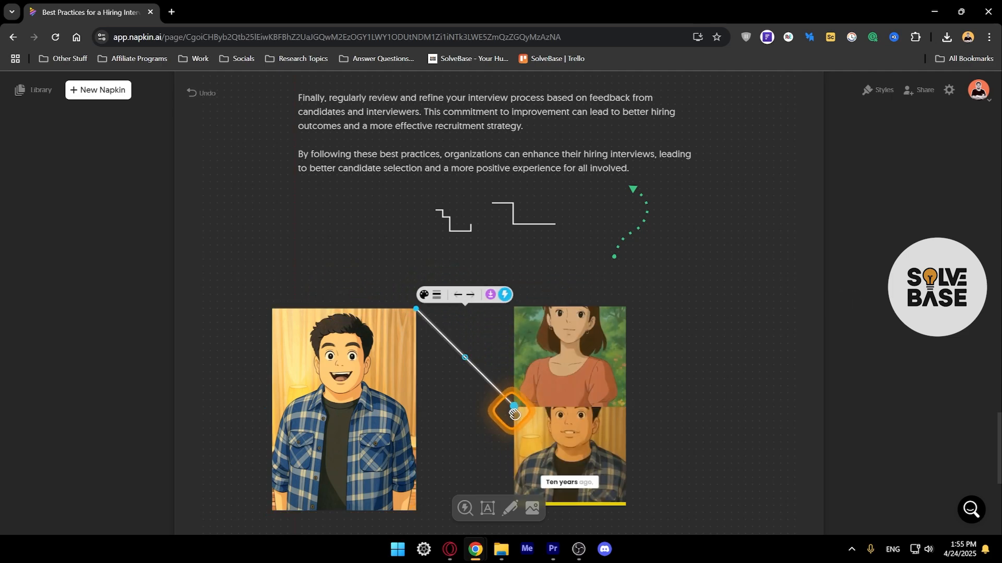
mouse_move(464, 358)
left_mouse_down()
mouse_move(454, 371)
mouse_move(474, 346)
left_mouse_up()
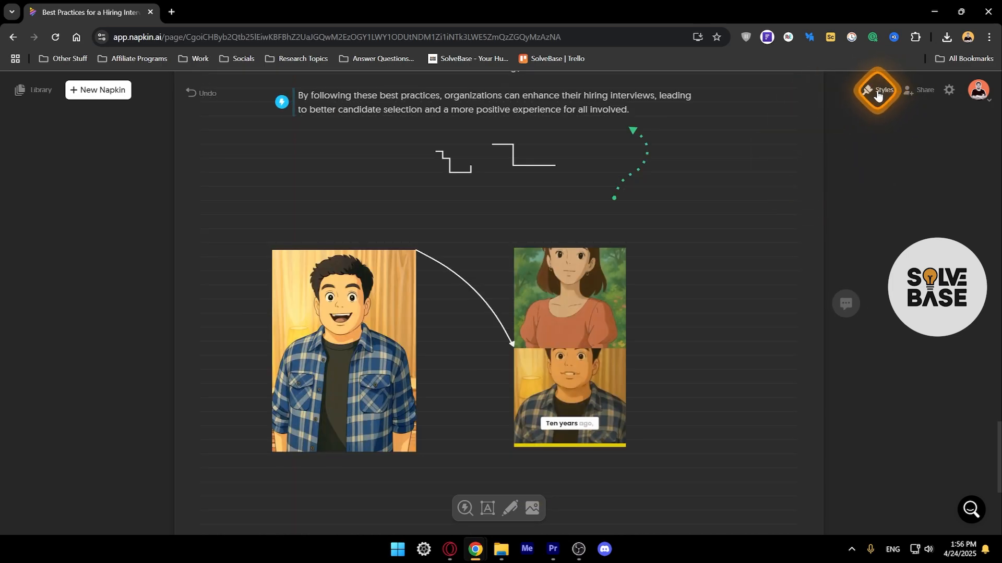
Look over the available styles and the permission levels for sharing the document with invited people
left_click(877, 93)
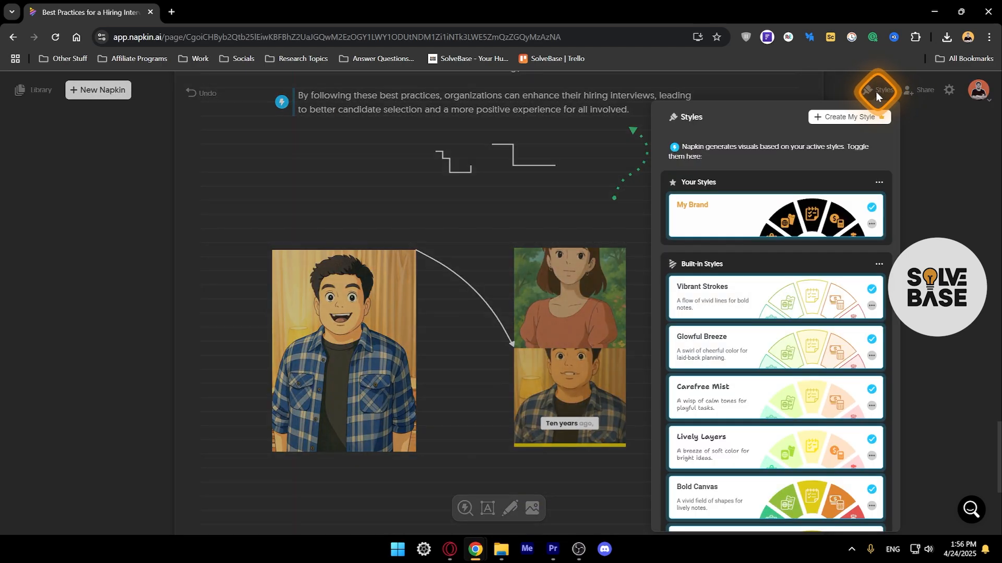
left_click(890, 94)
left_click(921, 95)
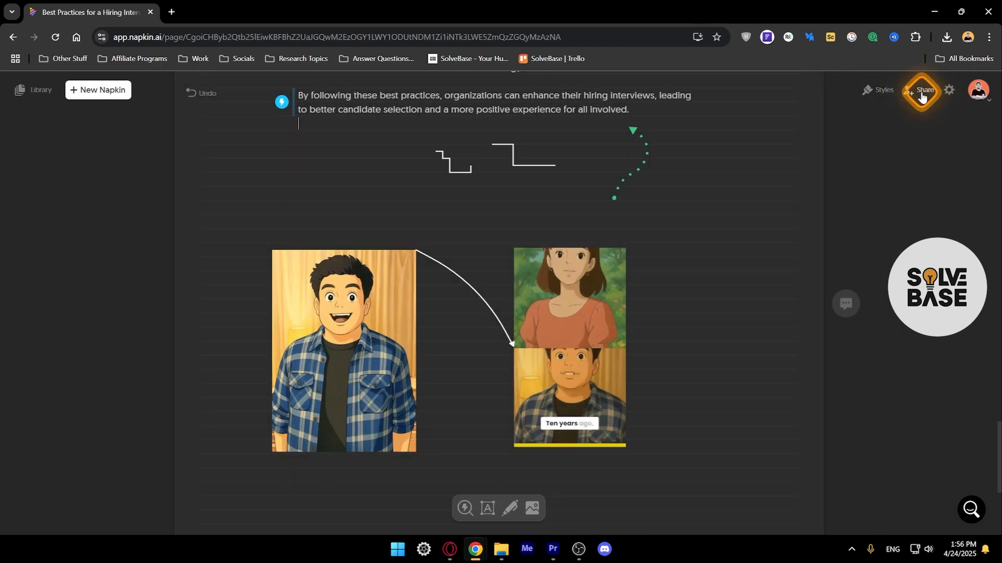
left_click(751, 145)
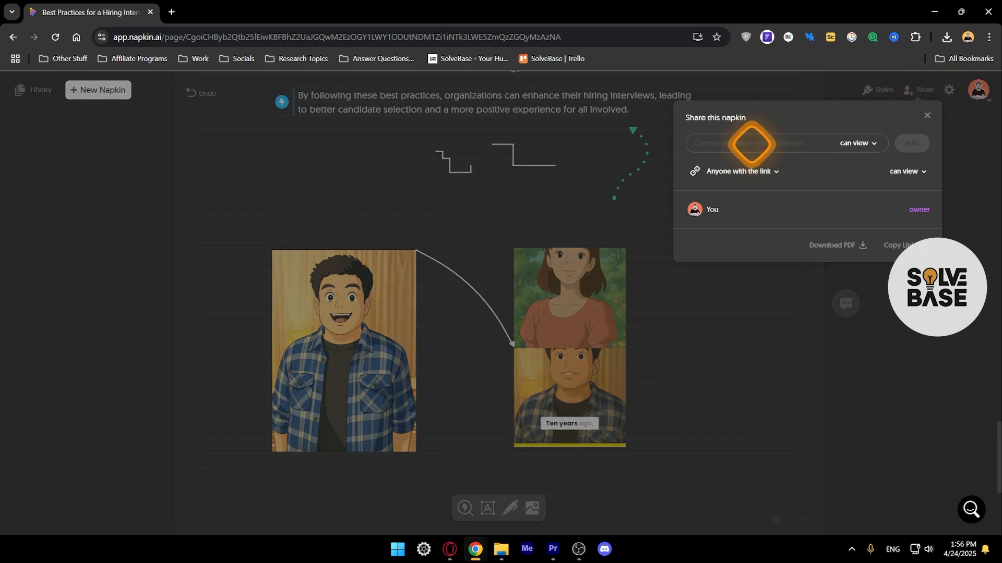
left_click(856, 143)
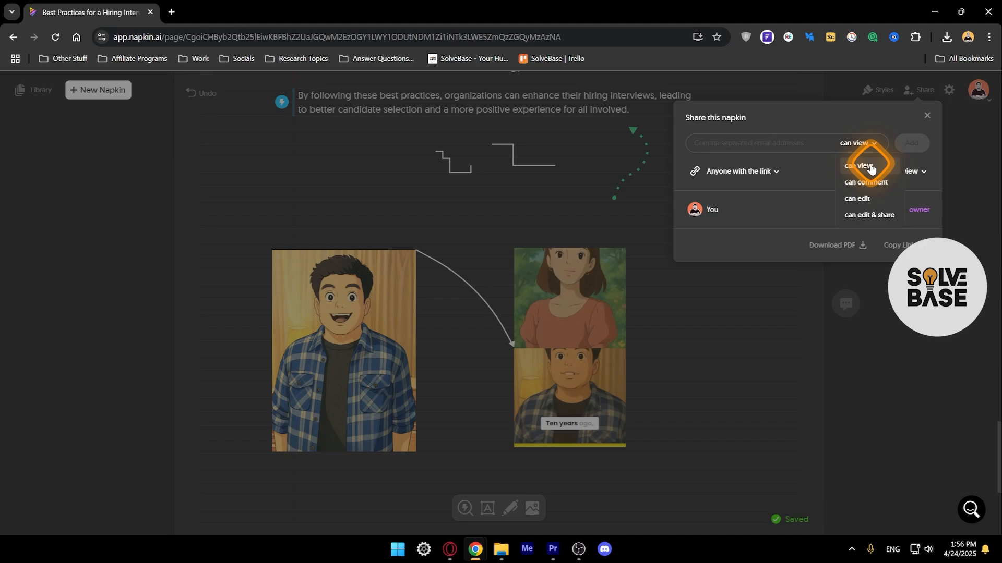
left_click(856, 145)
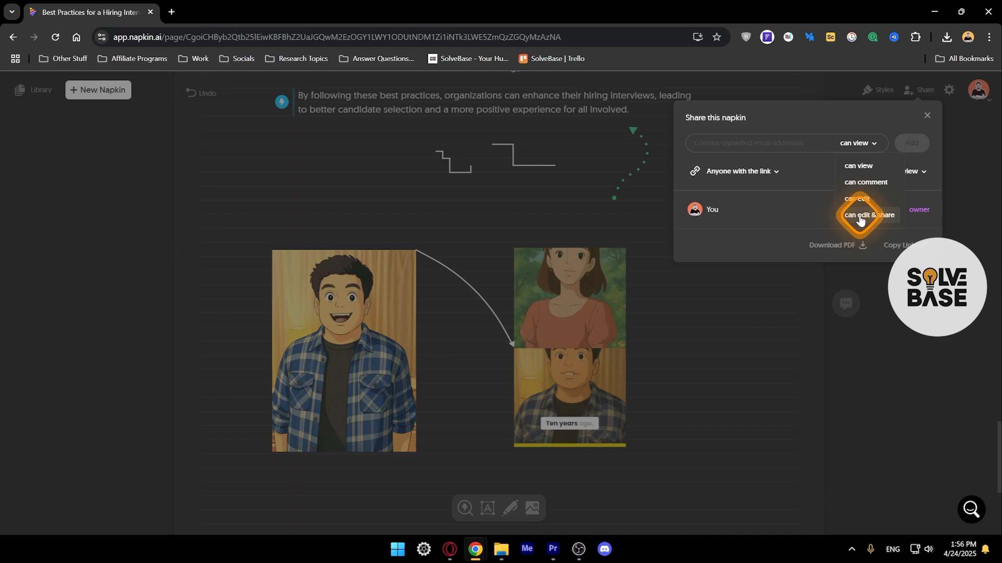
left_click(855, 147)
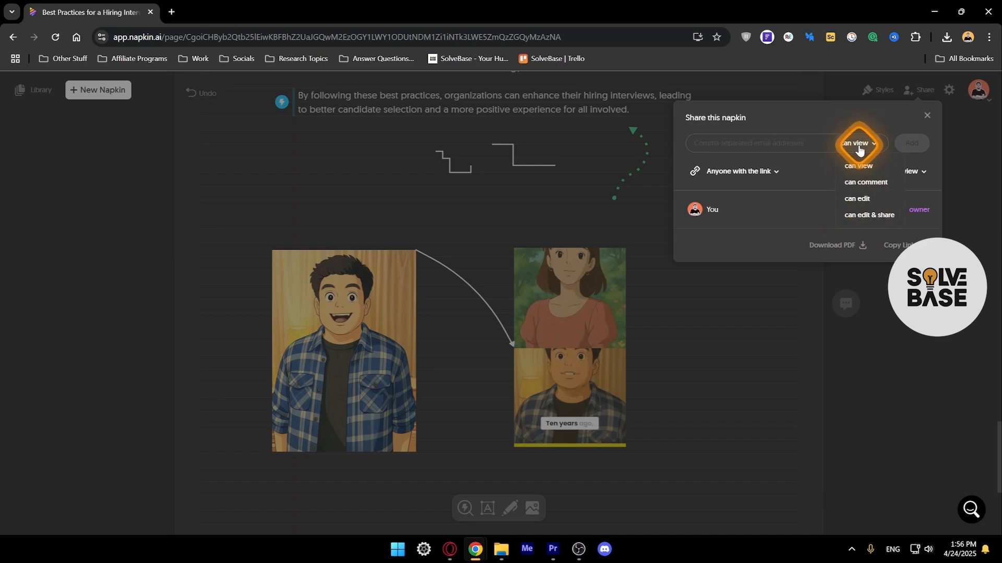
Restrict the document's general access to "Only People with access can open the link"
left_click(747, 176)
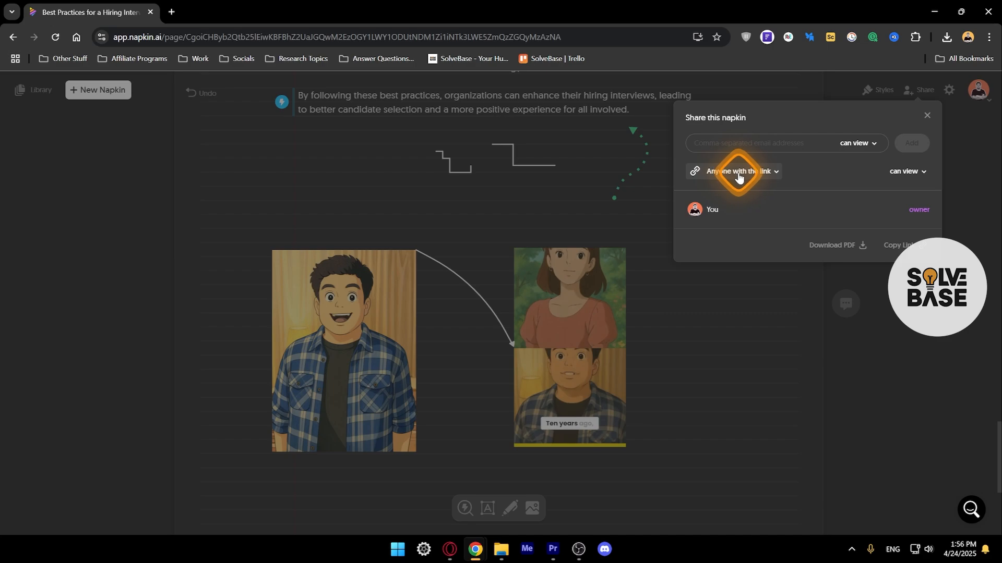
left_click(751, 172)
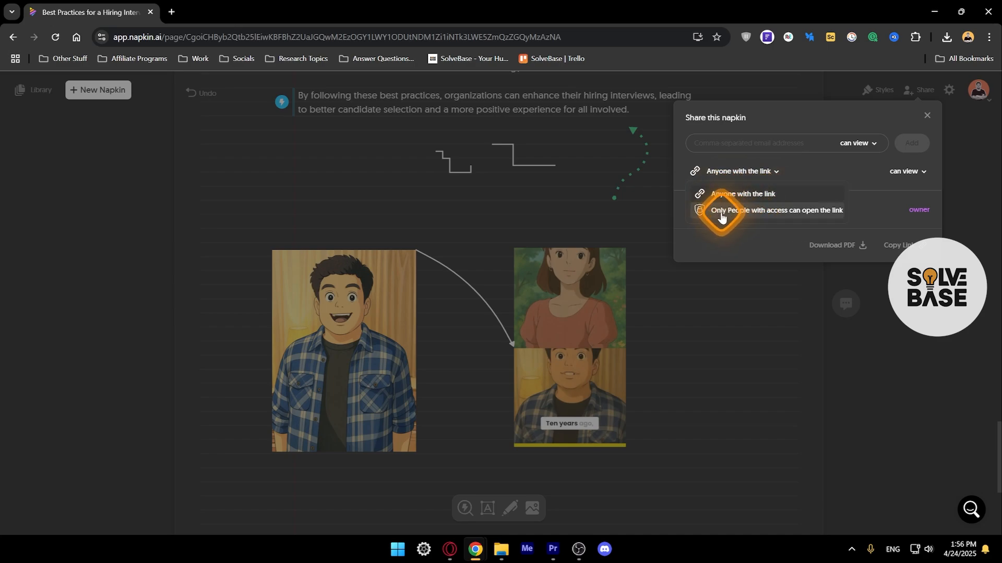
left_click(772, 210)
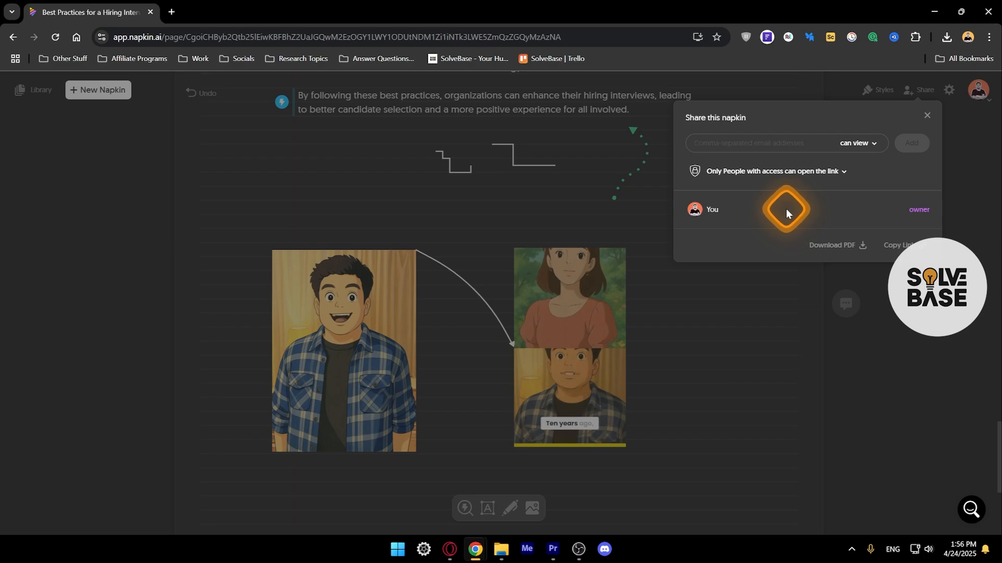
Set the document's general access to "Anyone with the link" and copy the share link
left_click(801, 171)
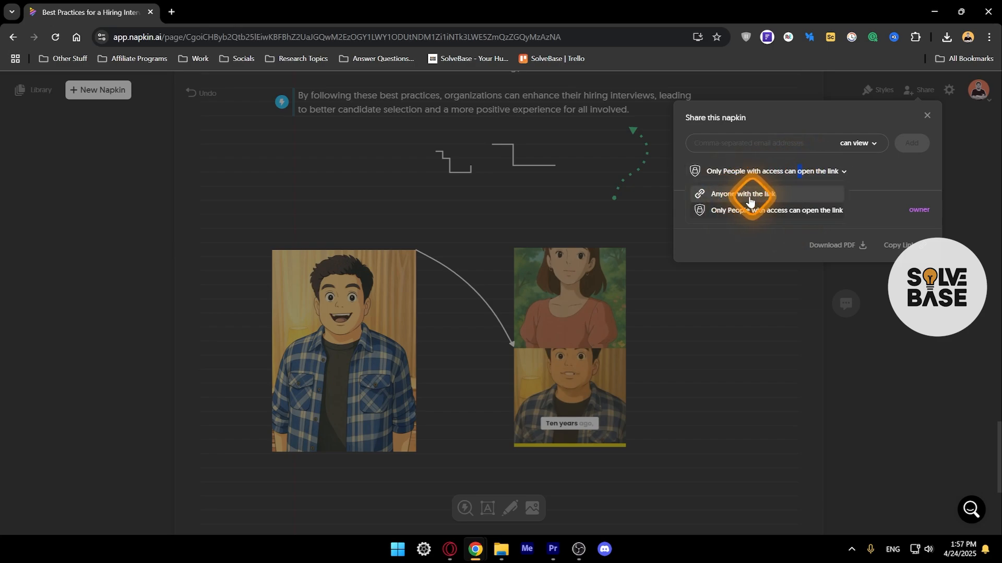
left_click(747, 195)
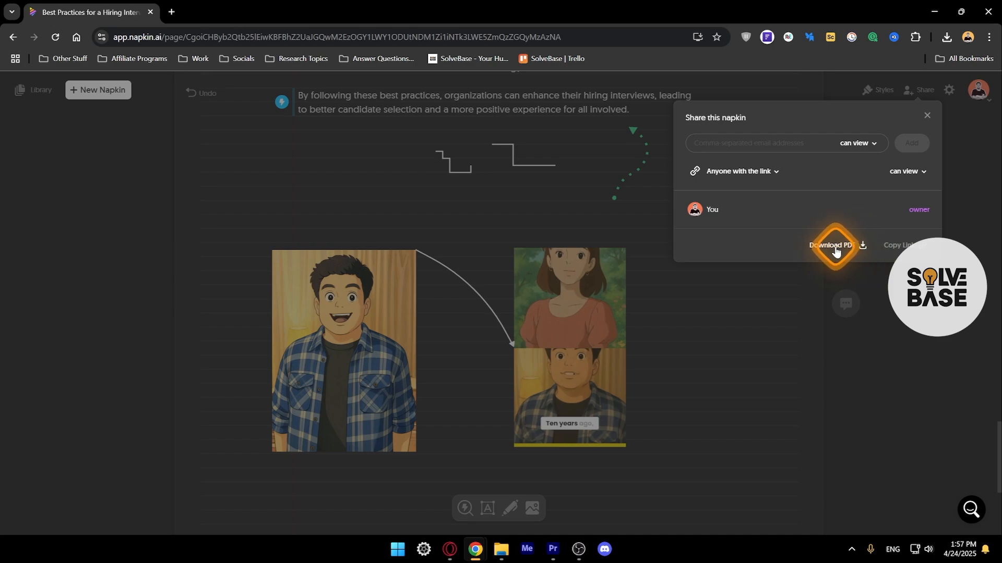
left_click(899, 250)
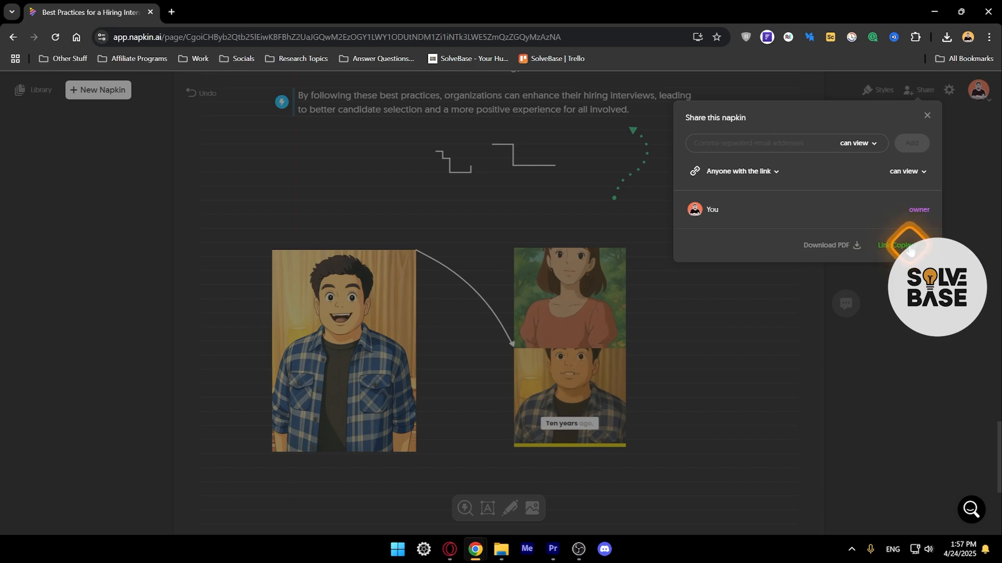
left_click(923, 117)
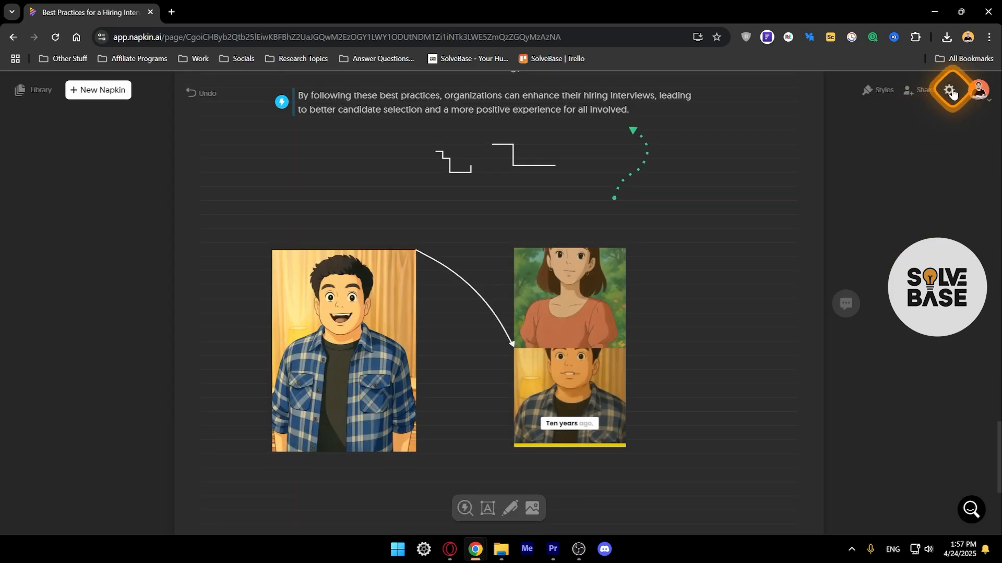
Set the canvas language for generating visuals to French (CA)
left_click(950, 92)
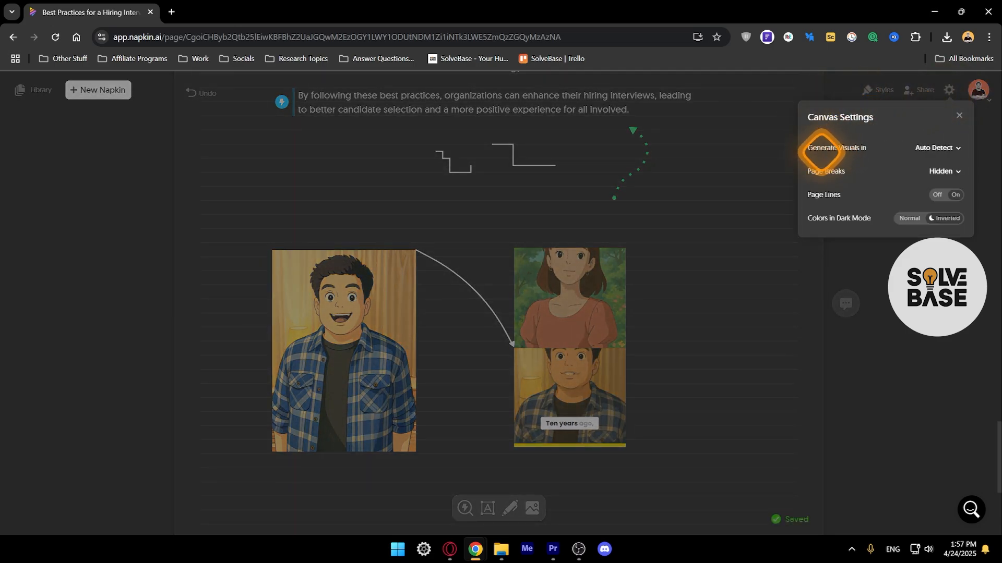
left_click(945, 149)
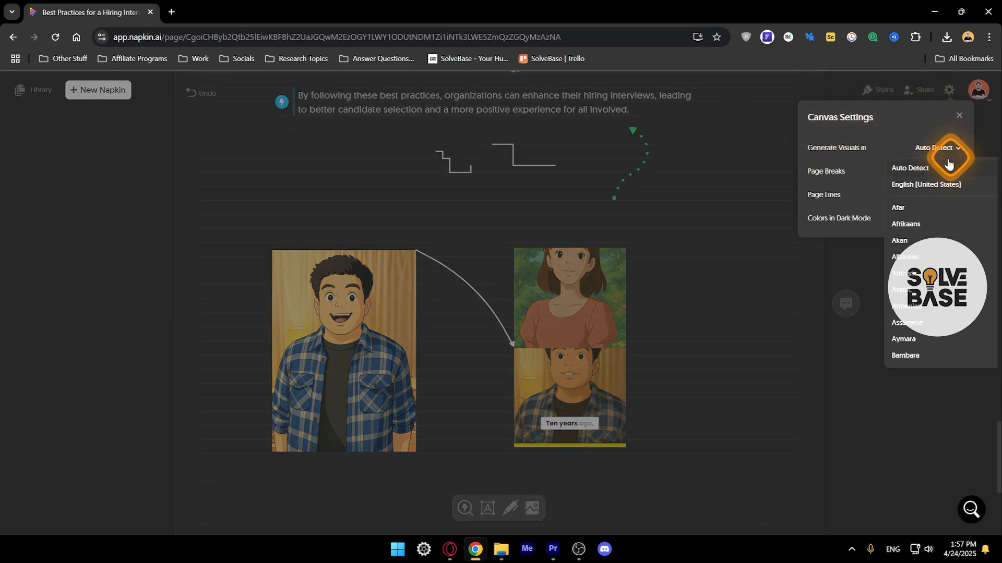
left_click(929, 149)
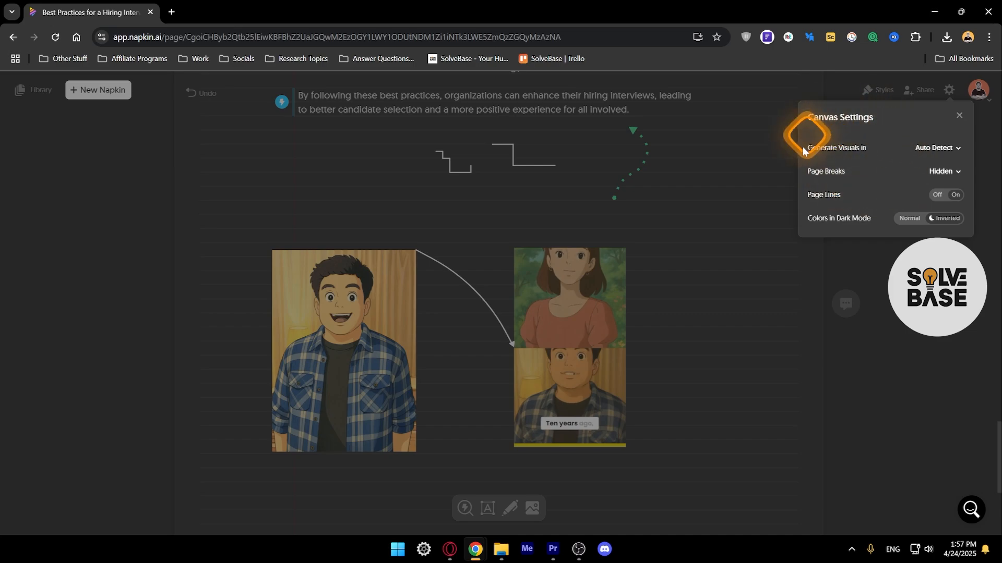
left_click(905, 144)
scroll(919, 245, "down", 4)
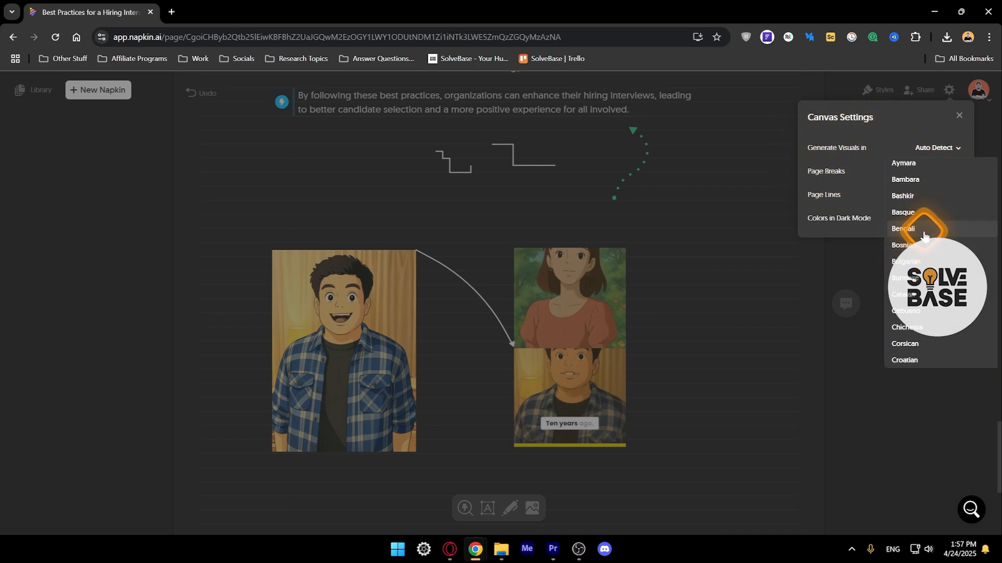
scroll(924, 236, "down", 5)
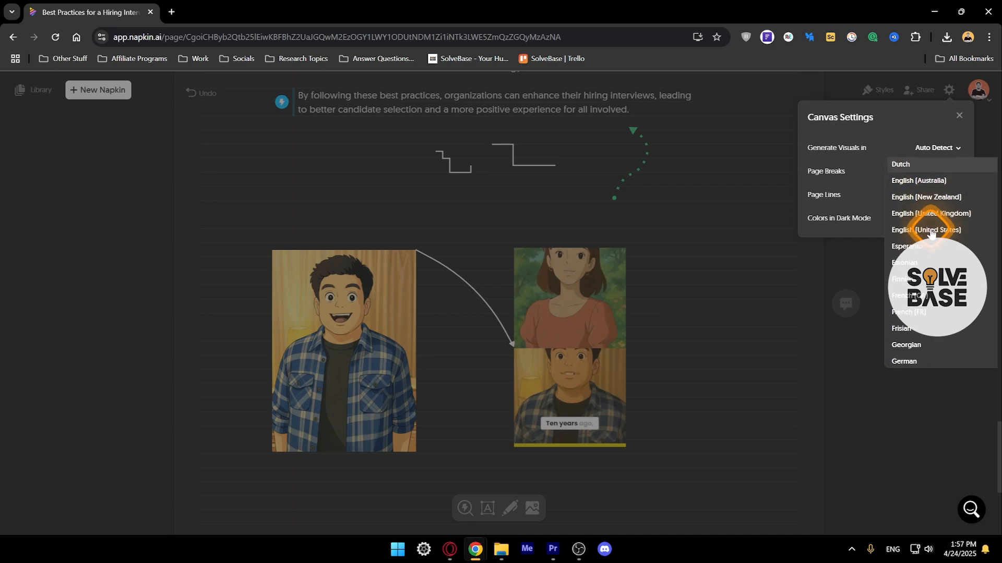
scroll(931, 233, "down", 1)
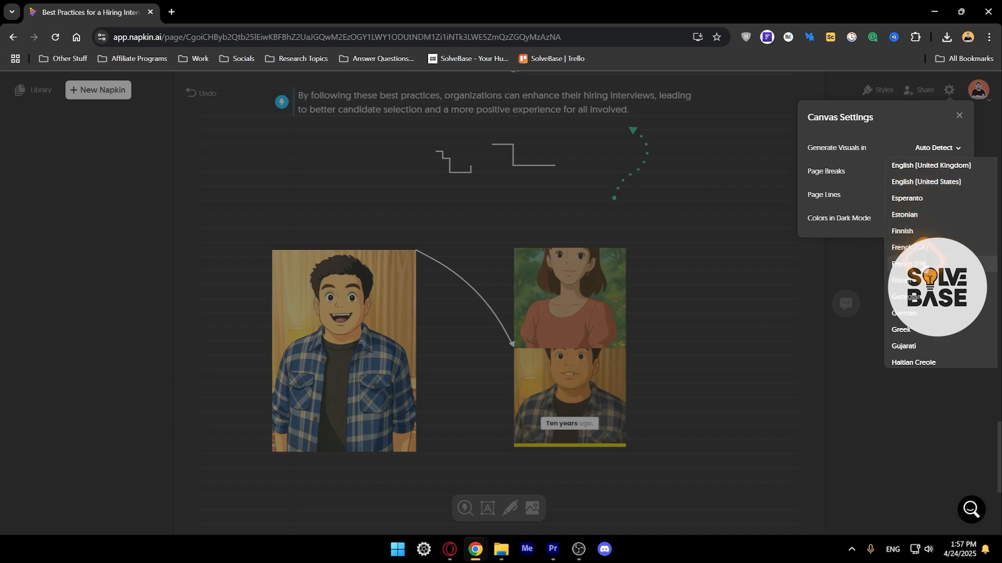
left_click(921, 251)
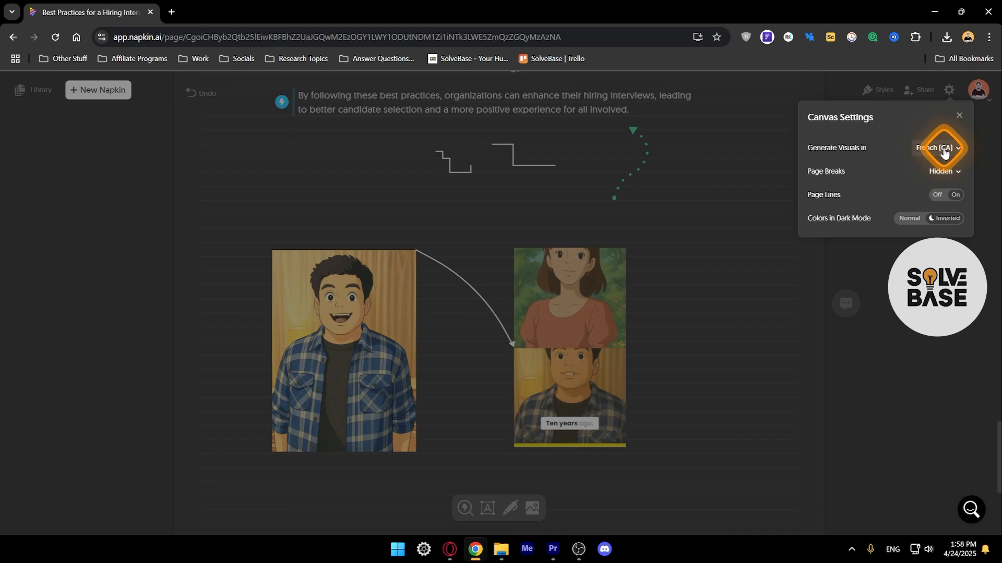
Check the page break options and turn off the canvas page lines
left_click(946, 174)
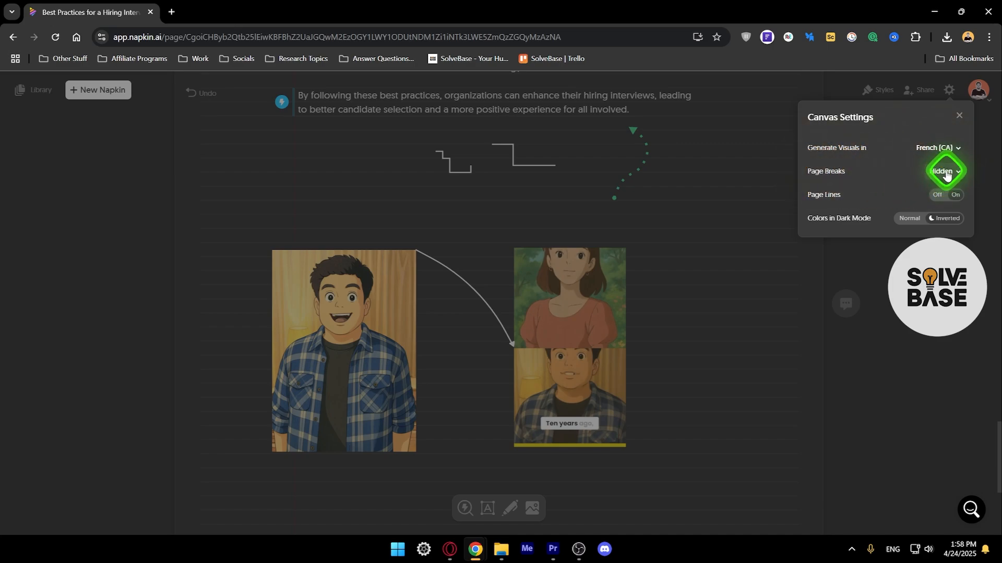
left_click(946, 174)
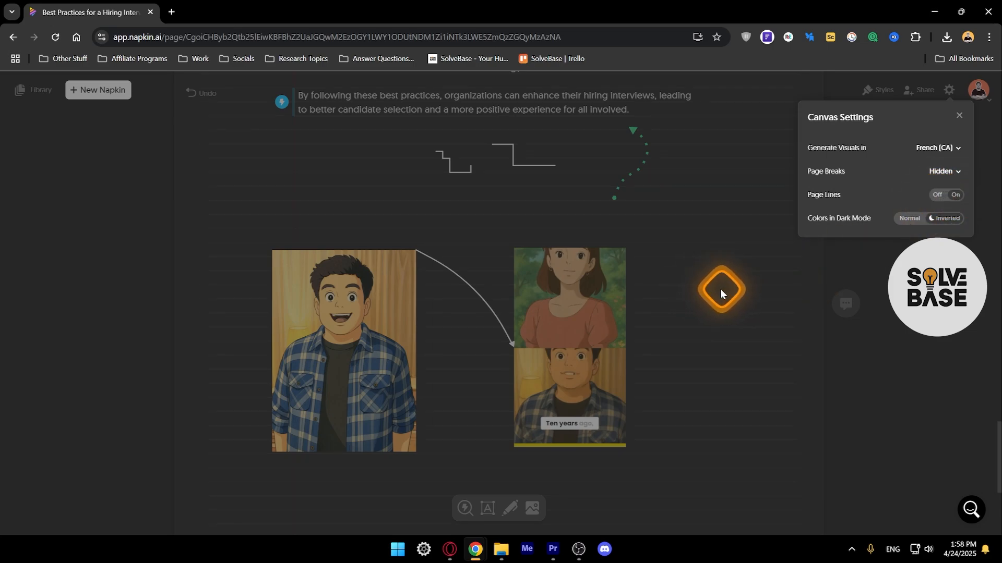
left_click(936, 196)
left_click(936, 197)
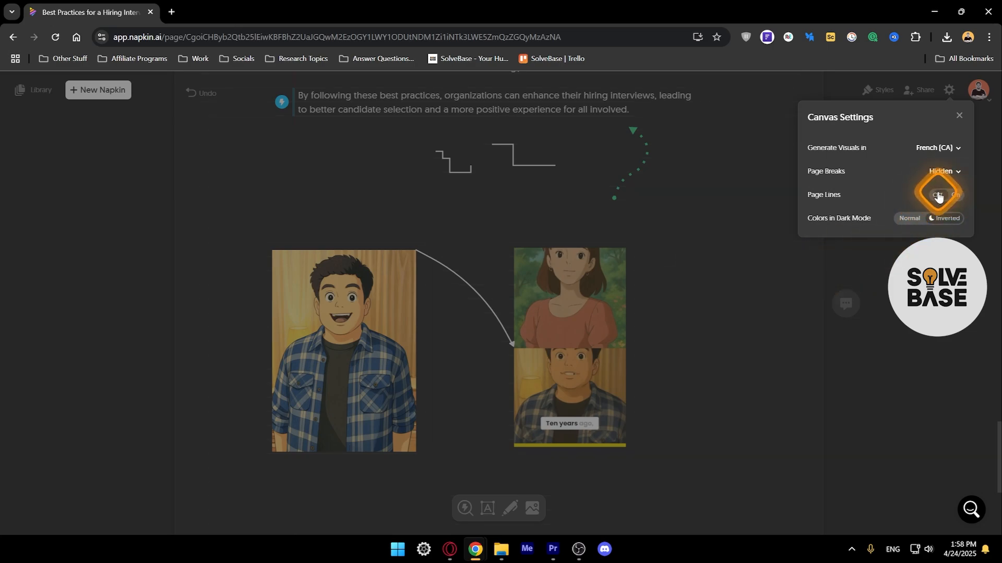
Try Normal colors in dark mode, switch back to Inverted, and close the canvas settings
left_click(914, 220)
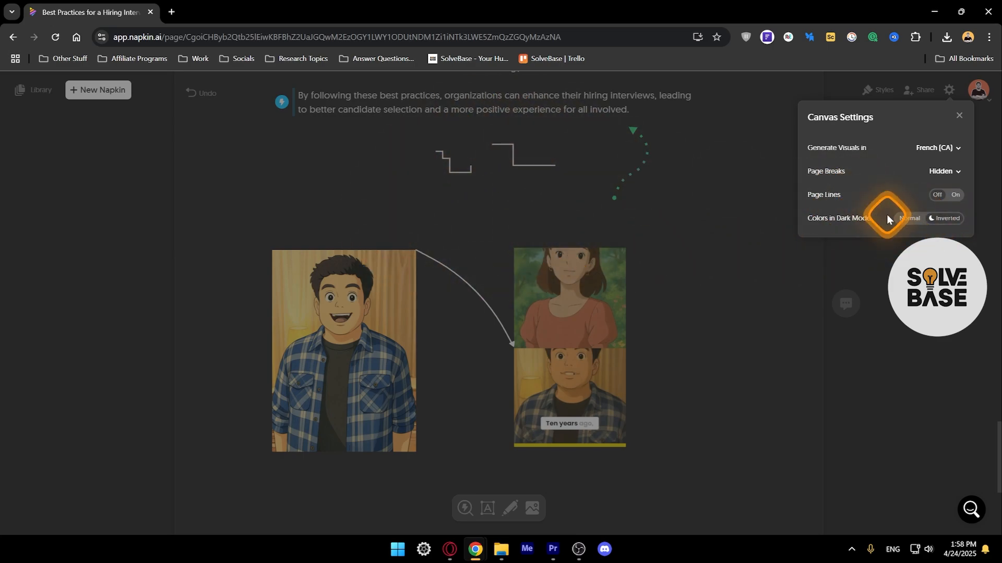
left_click(911, 219)
left_click(956, 221)
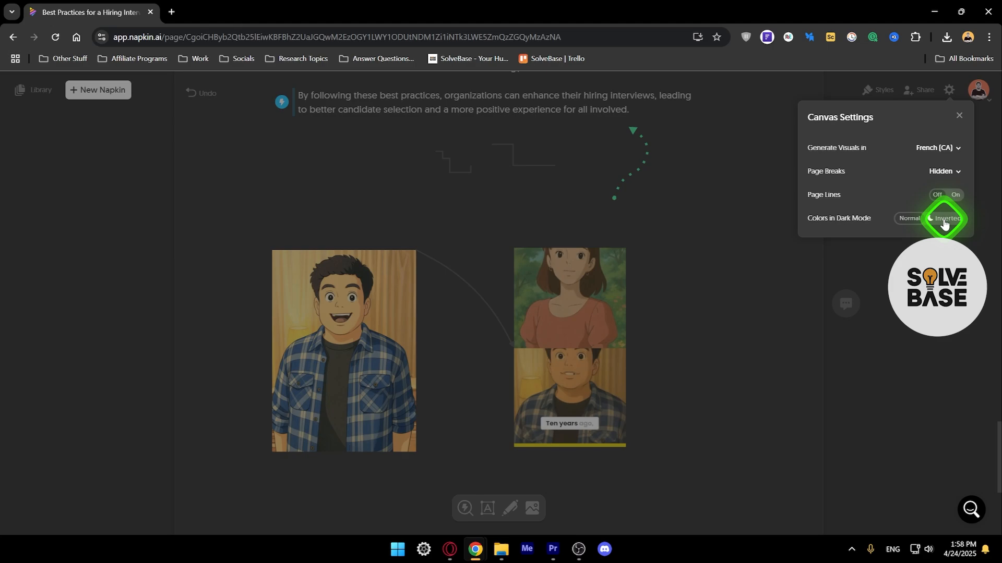
left_click(957, 116)
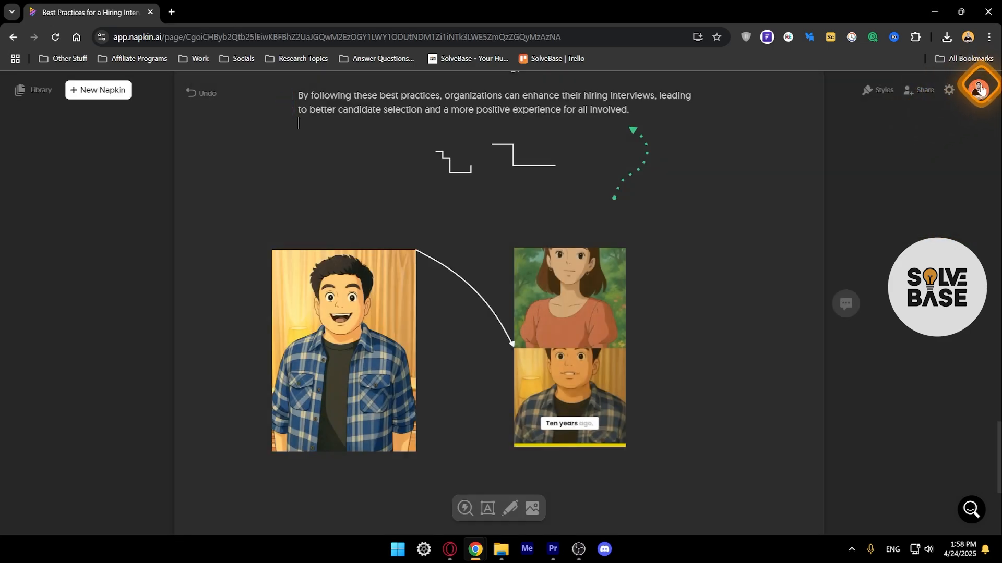